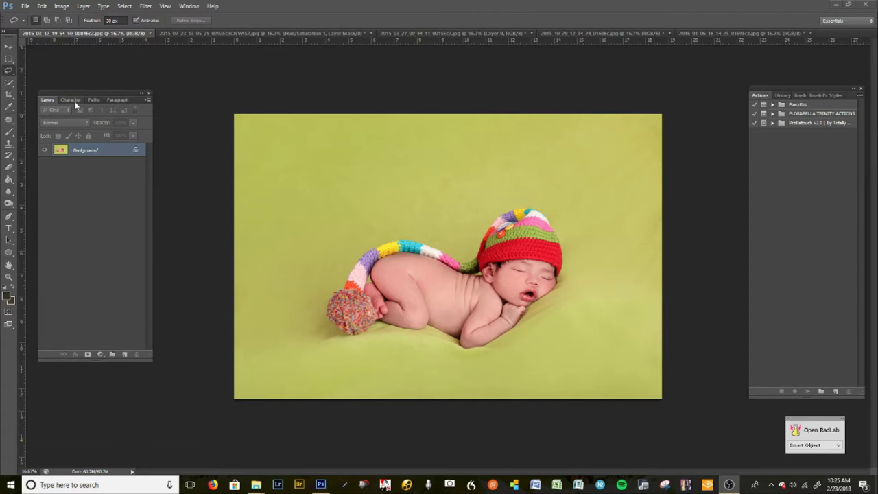
click(188, 5)
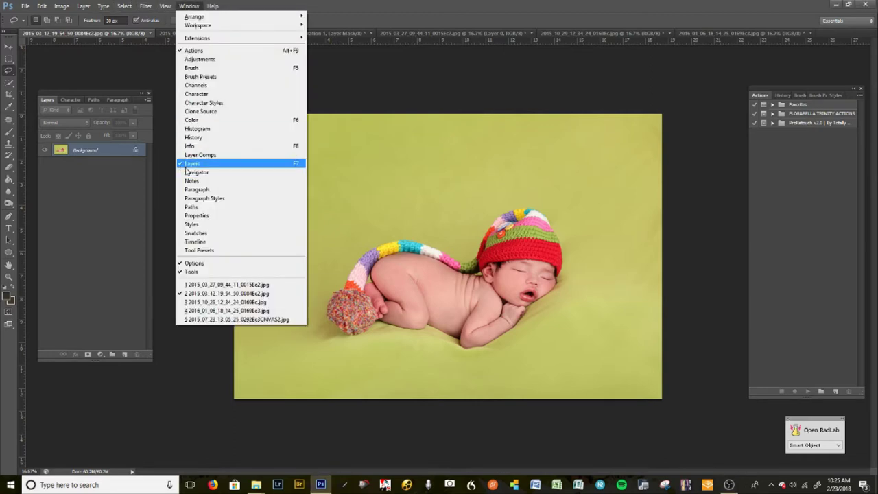
click(139, 188)
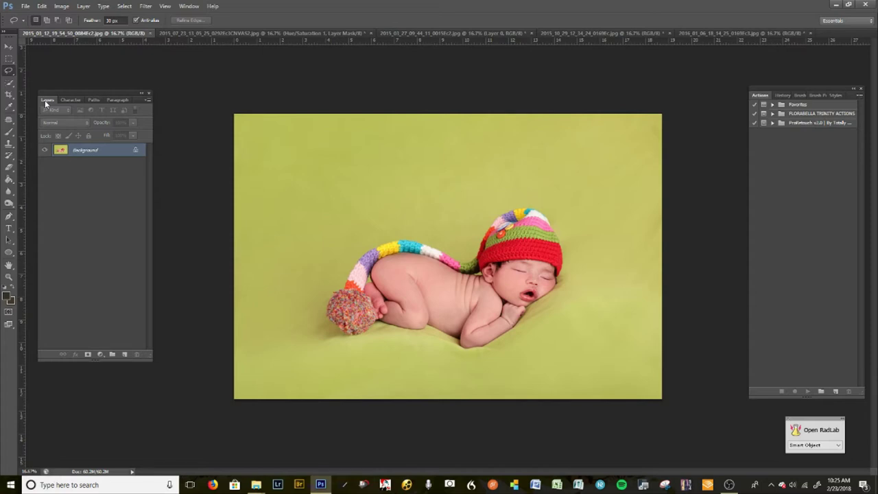
Add a Hue/Saturation adjustment layer and target the Yellows by sampling the green backdrop in the photo
click(100, 355)
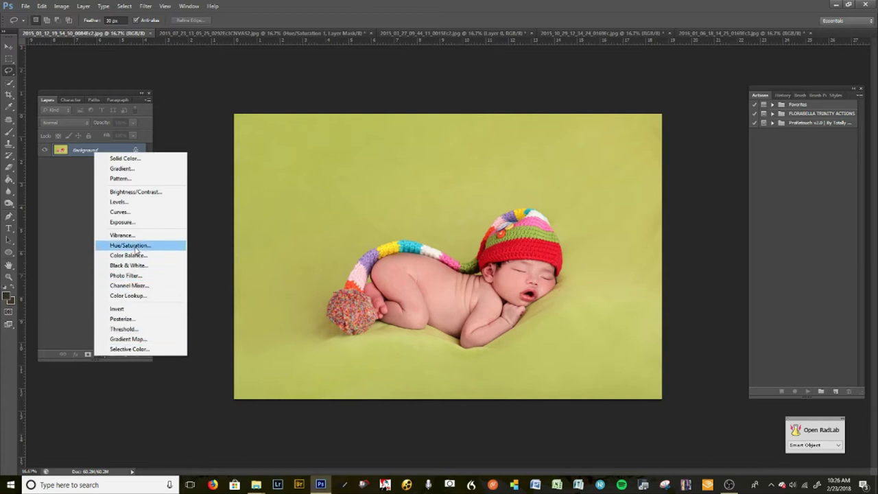
click(136, 247)
drag(786, 156, 717, 153)
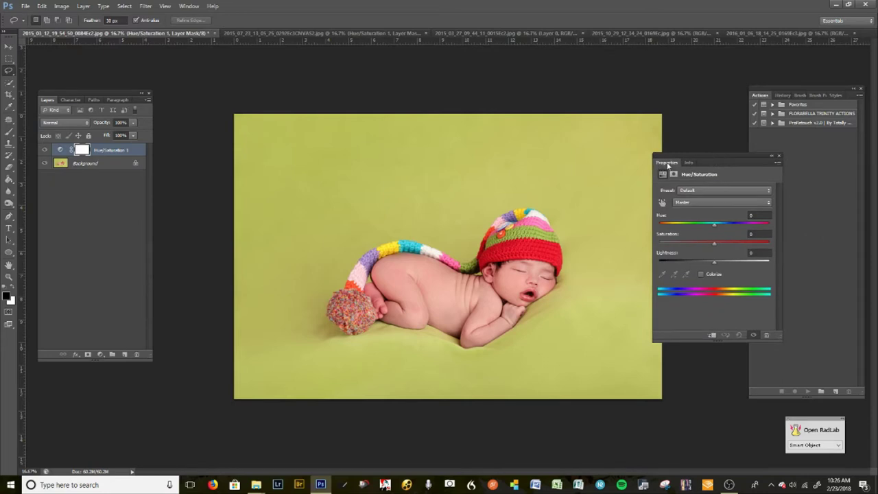
click(661, 203)
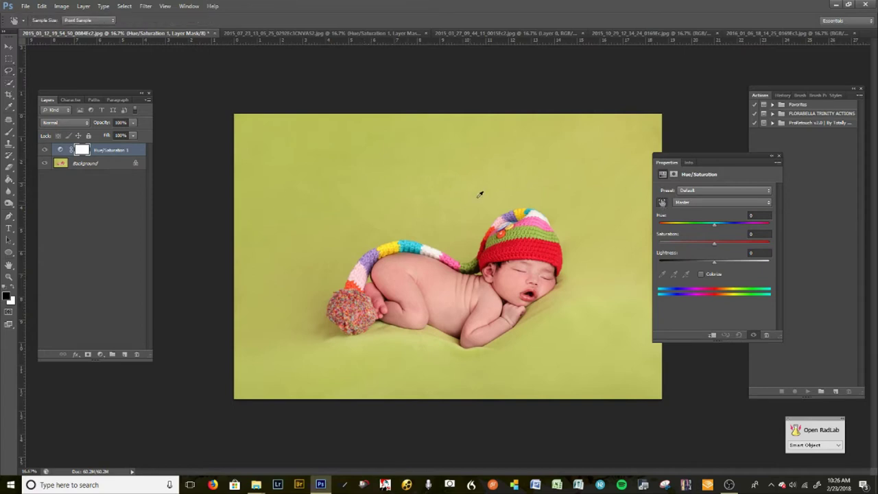
click(364, 179)
Recolour the backdrop purple with Yellows hue -115, lightness -7 and slightly reduced saturation, and merge the adjustment into the background
drag(714, 225, 678, 235)
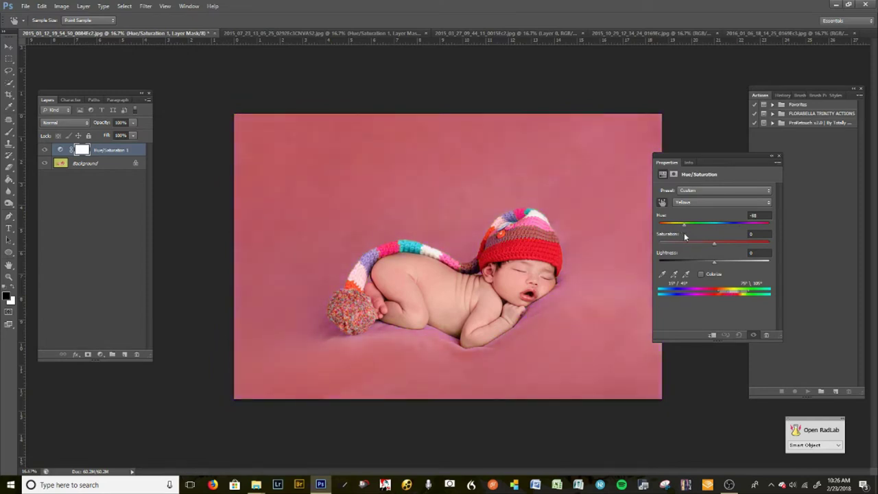
drag(684, 234, 761, 240)
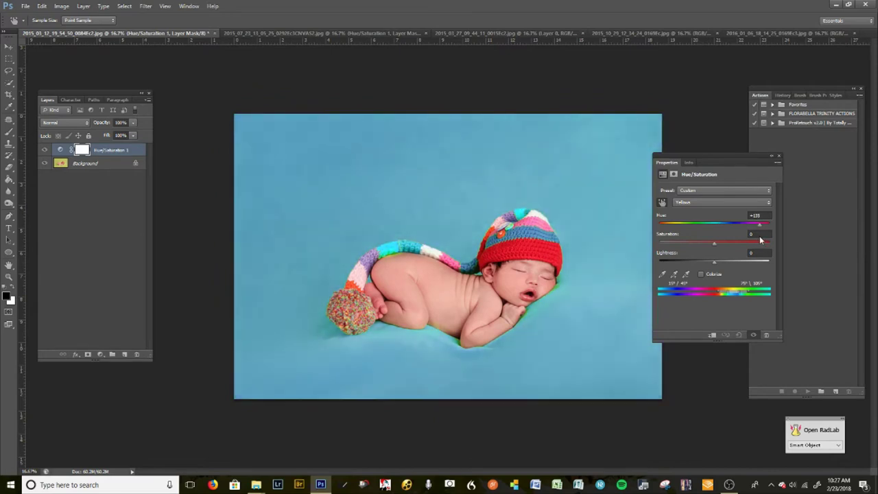
drag(715, 243, 711, 266)
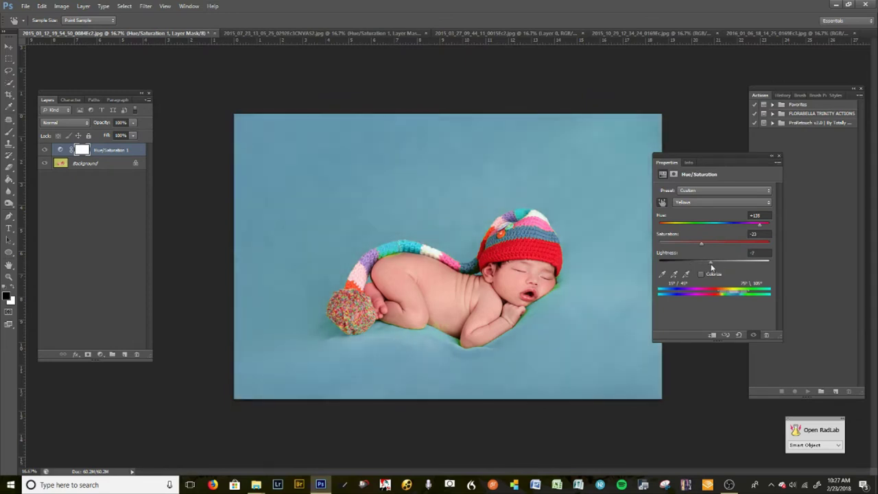
drag(760, 225, 675, 233)
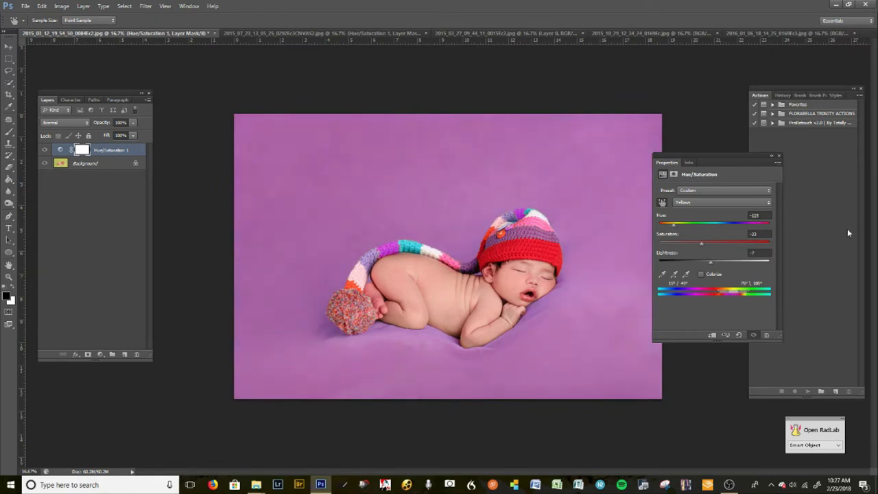
drag(710, 162, 746, 159)
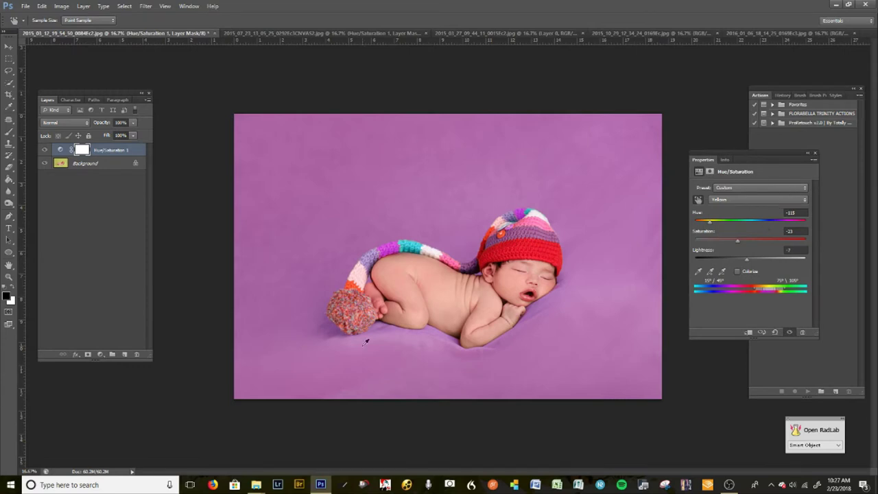
mouse_move(736, 240)
mouse_down()
mouse_move(761, 242)
mouse_move(733, 243)
mouse_up()
click(814, 154)
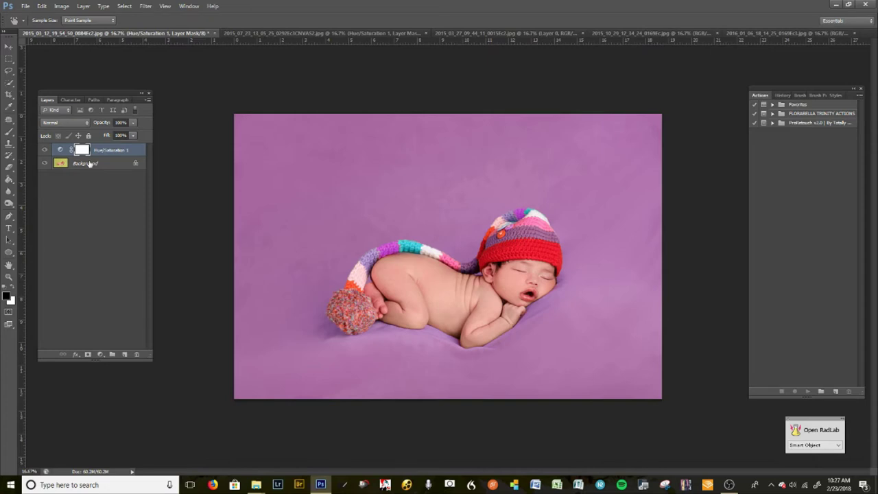
key(ctrl+e)
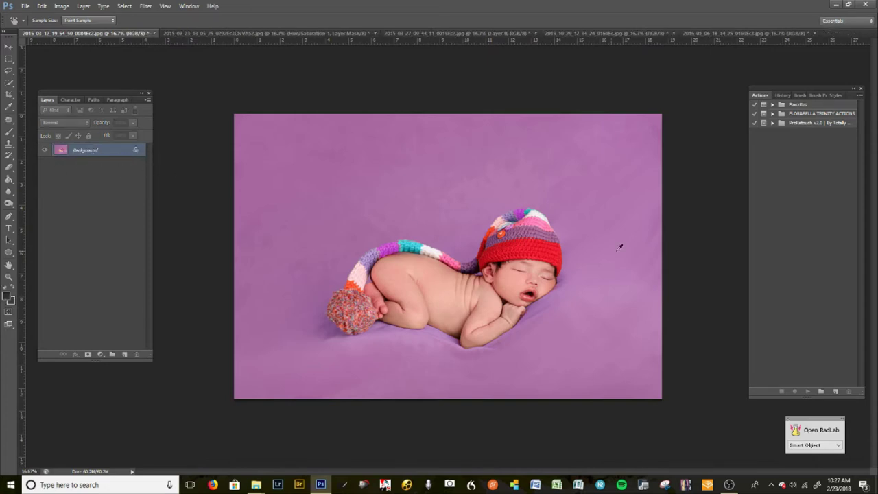
Save the recoloured photo as a new quality 12 JPEG with a file name ending in 0084Ec3, and close it
click(27, 7)
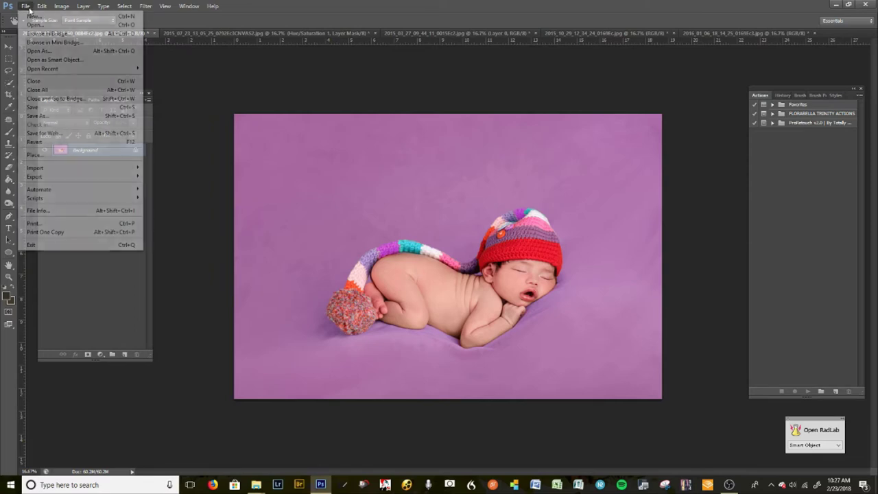
click(37, 116)
click(566, 278)
key(BackSpace)
text(3_12_19_54_50_0084Ec3)
key(Return)
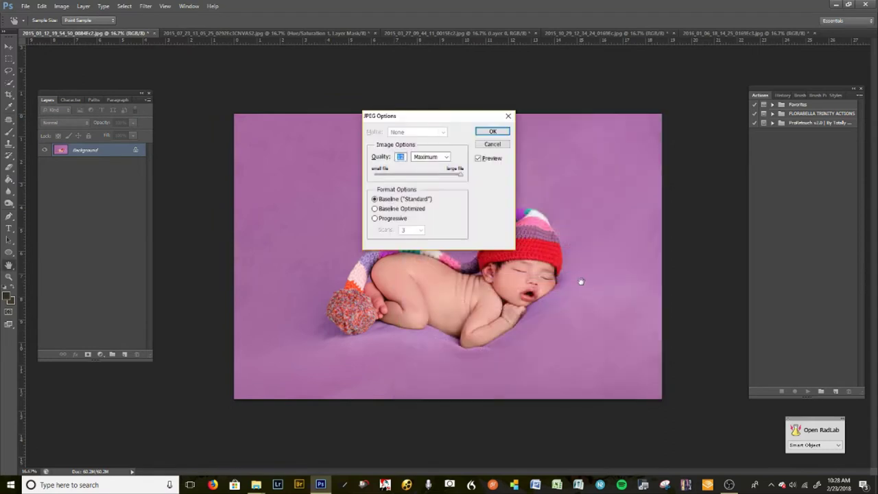
key(Return)
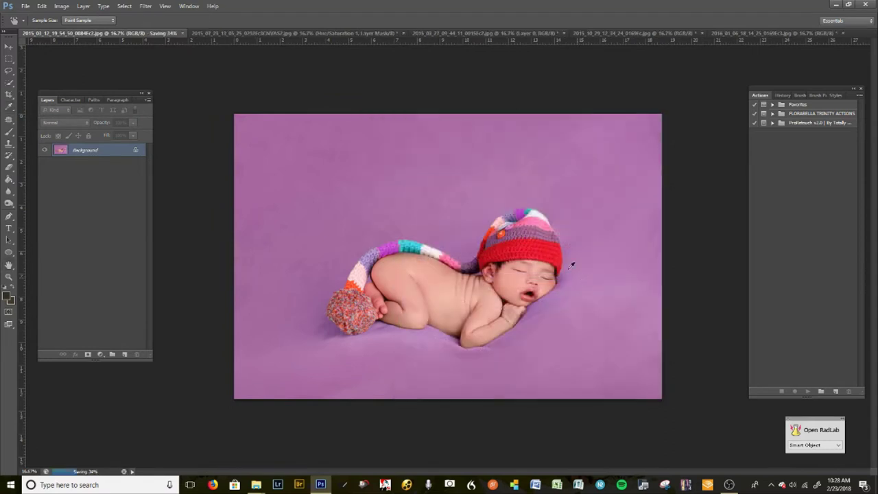
click(151, 33)
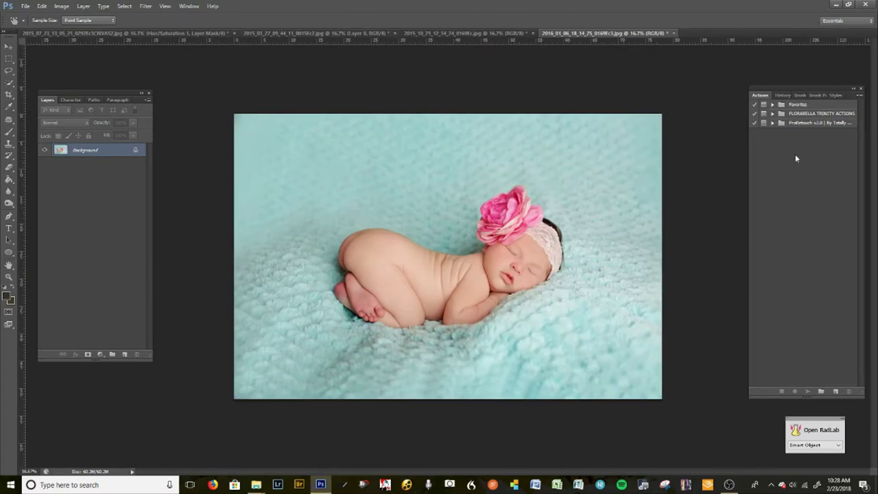
Try recolouring the teal blanket purple through a Hue/Saturation adjustment layer with Cyans hue +97 and saturation +24
click(100, 353)
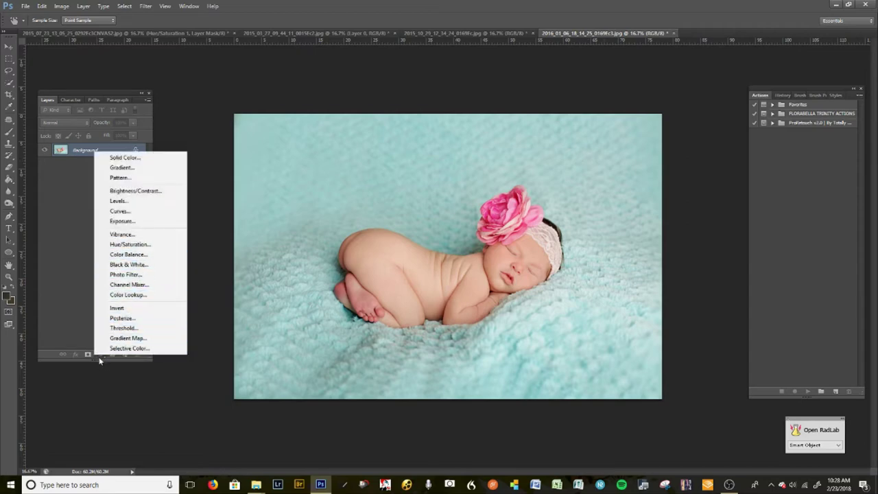
click(130, 244)
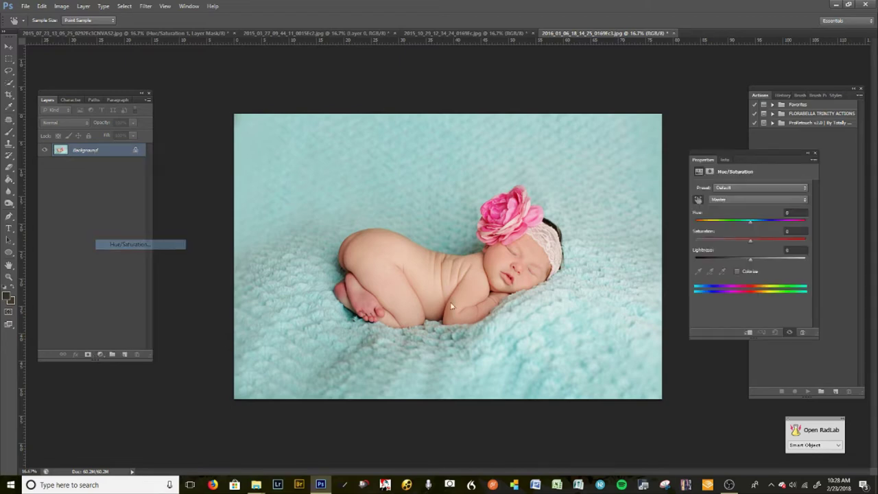
click(401, 167)
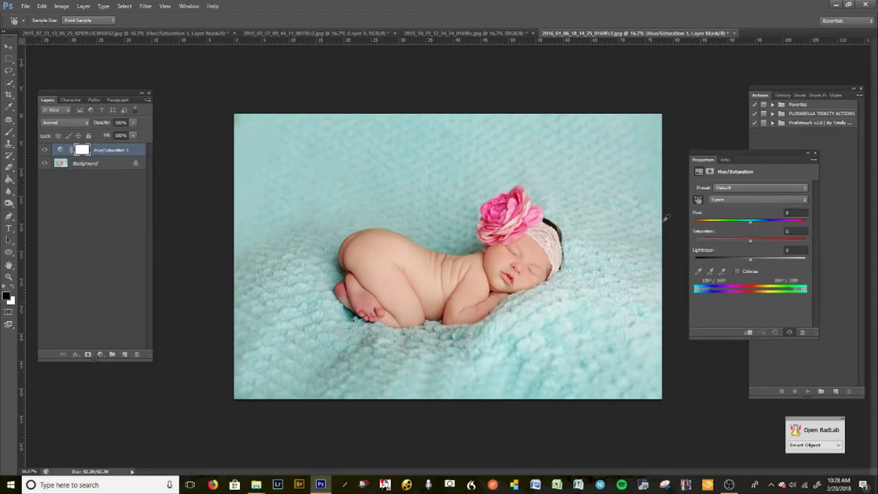
drag(750, 225, 788, 224)
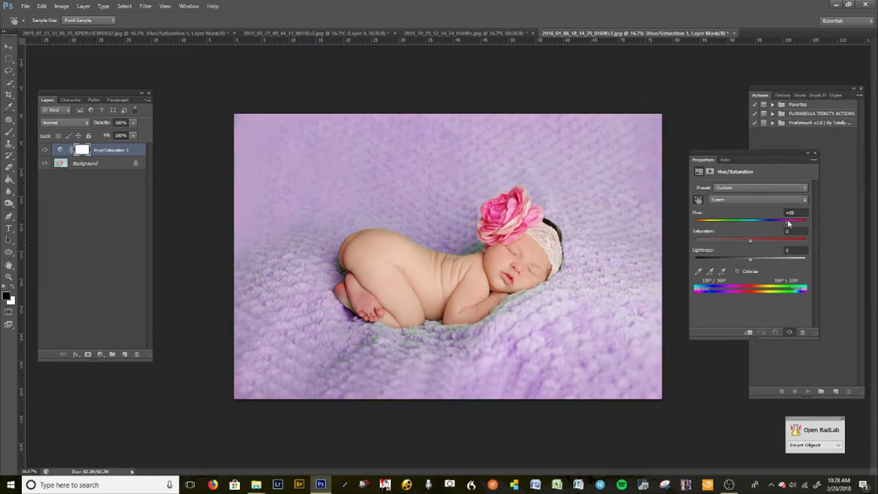
drag(789, 224, 788, 224)
drag(745, 241, 767, 242)
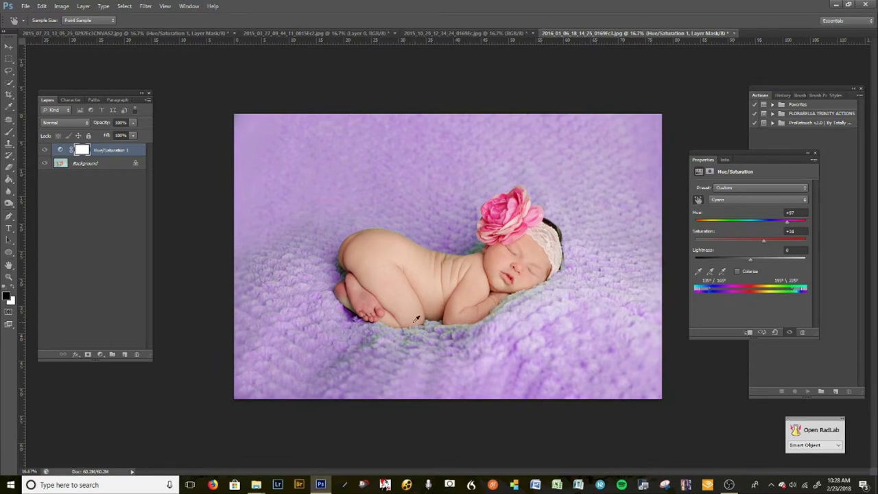
Inspect the blanket around the baby's edges up close and delete the Hue/Saturation adjustment layer
key(ctrl+plus)
key(ctrl+plus)
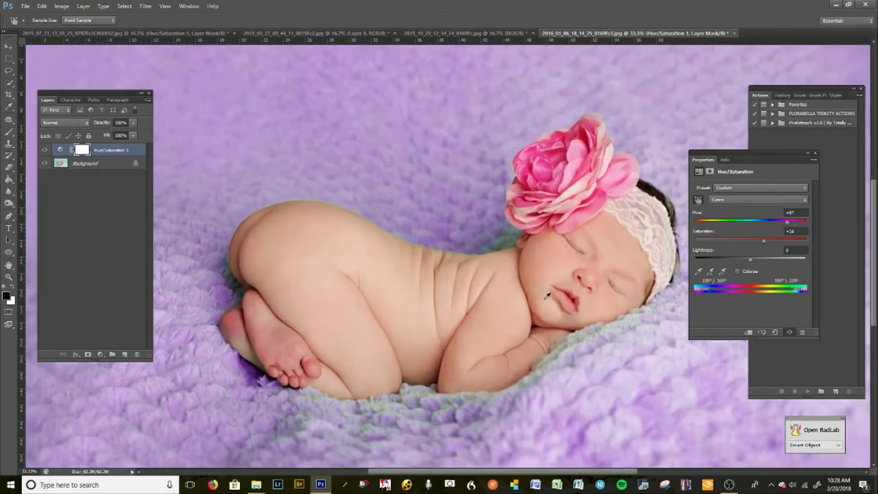
scroll(417, 291, down, 5)
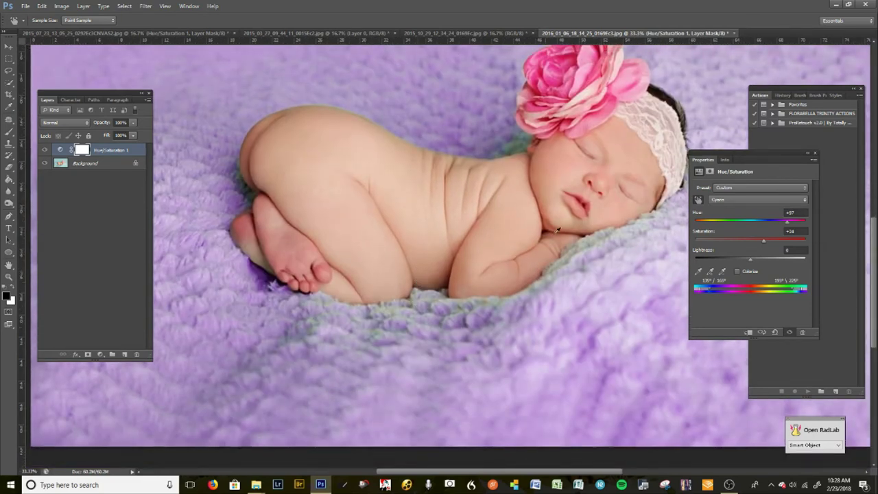
key(ctrl+minus)
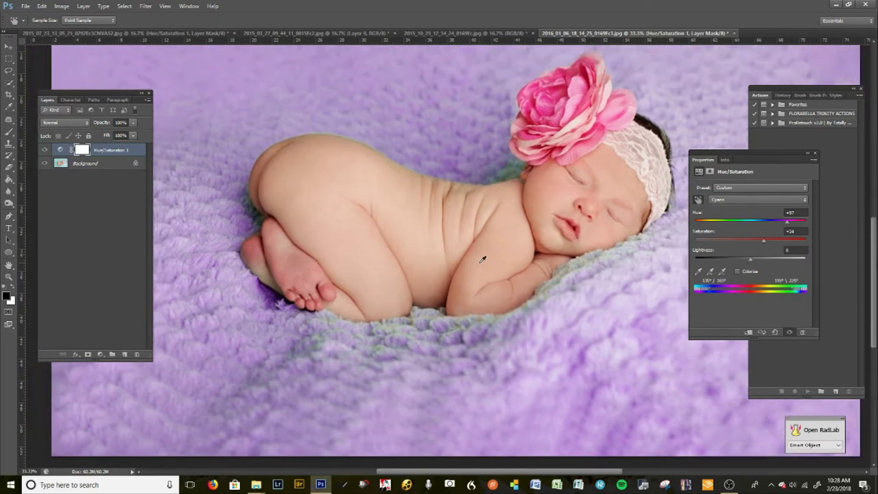
key(ctrl+minus)
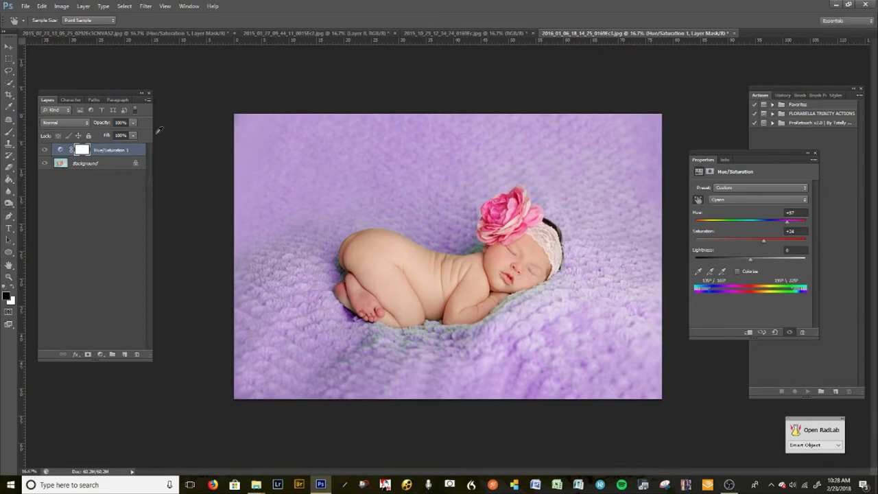
click(815, 153)
drag(116, 153, 137, 354)
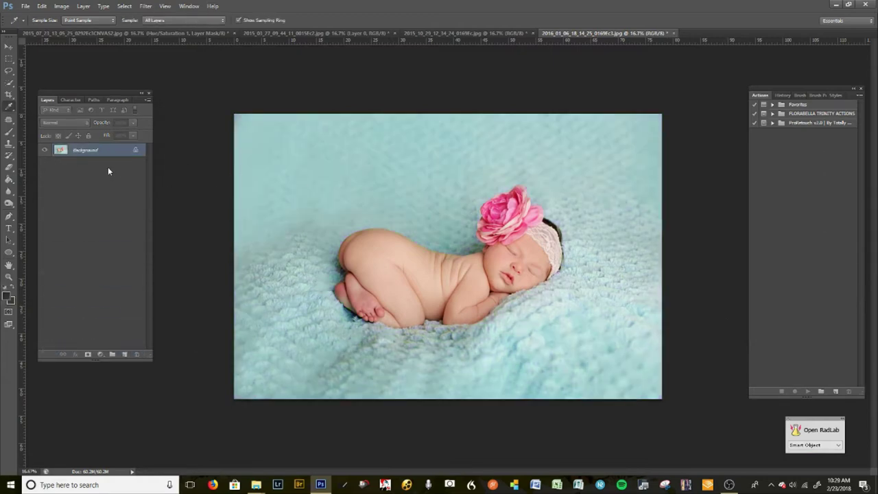
Select the baby's hips, legs and feet with the Quick Selection tool
key(ctrl+plus)
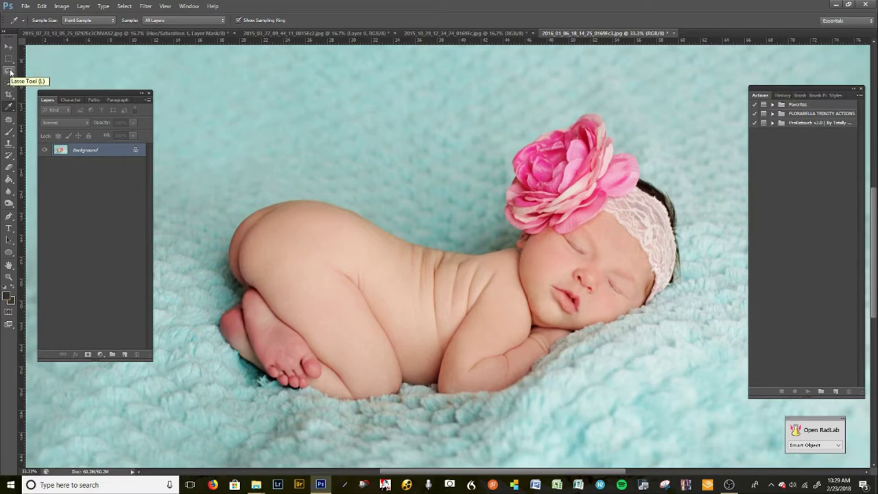
click(10, 71)
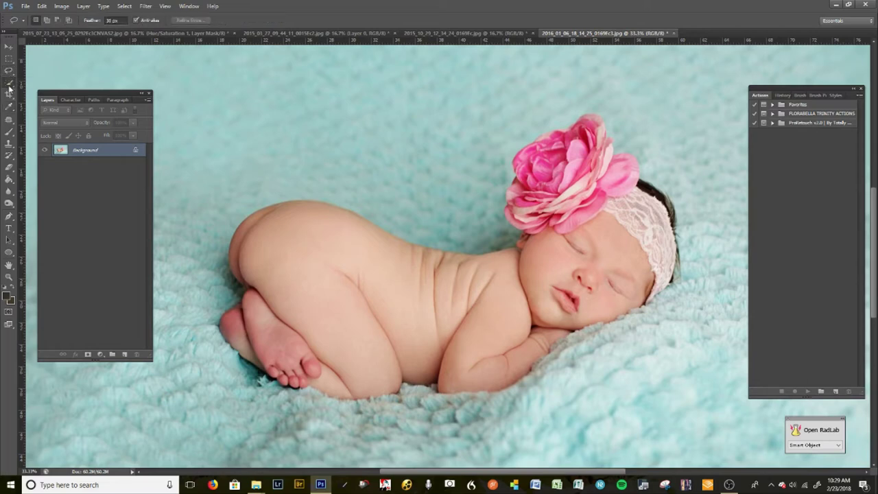
click(9, 83)
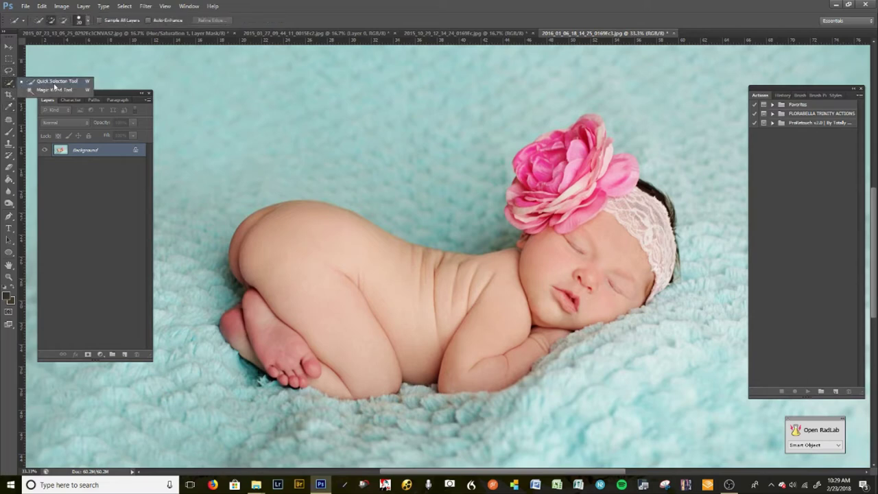
click(42, 82)
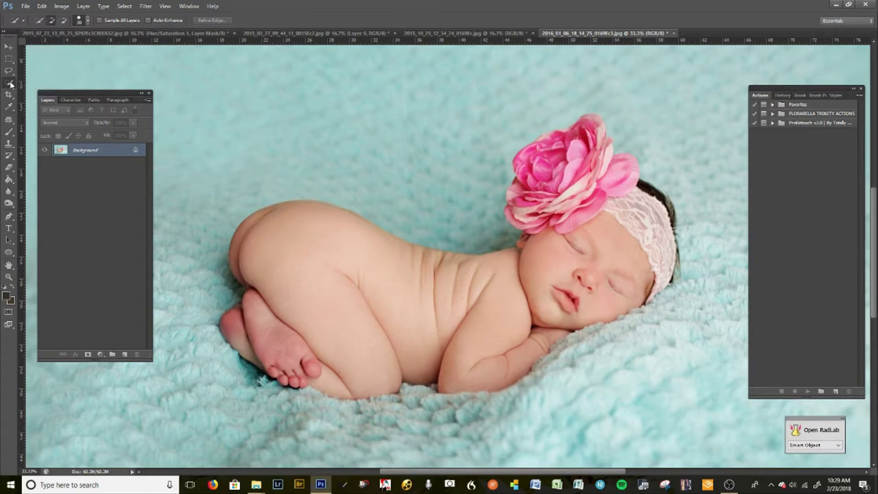
click(10, 84)
click(62, 82)
drag(409, 266, 313, 233)
drag(292, 272, 295, 353)
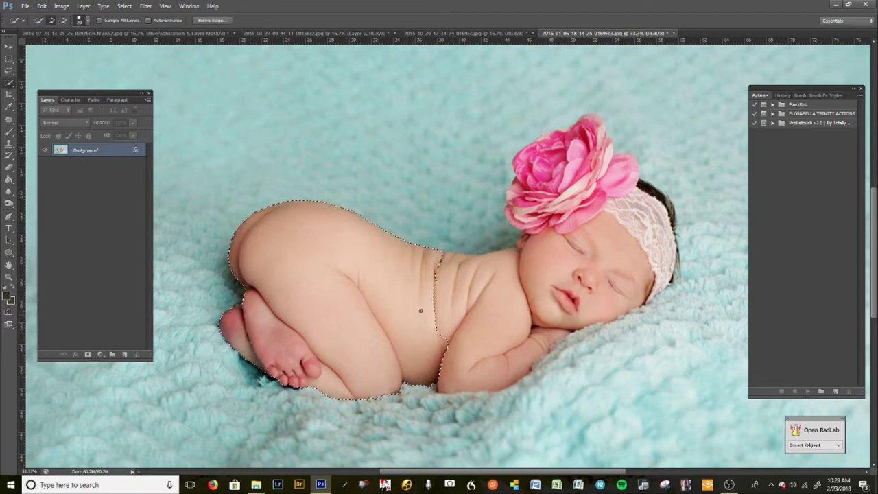
Extend the Quick Selection across the baby's back, arms, face, lace headband and pink flower
drag(449, 292, 484, 296)
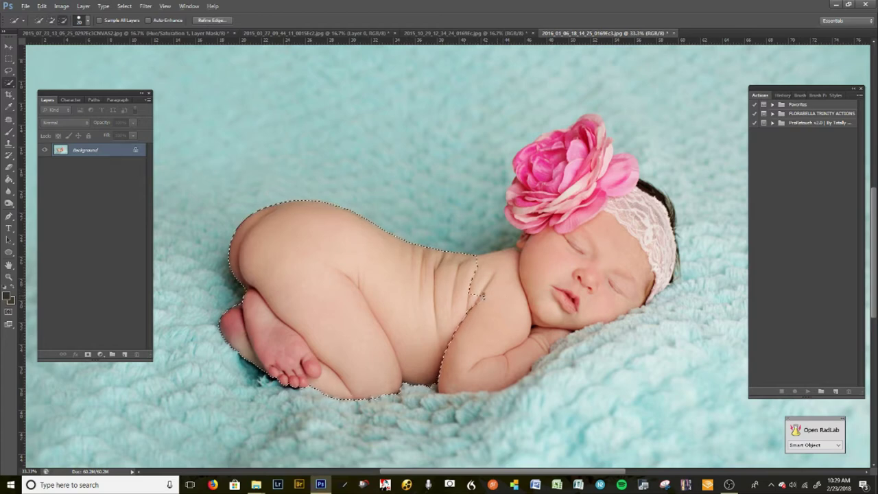
alt+click(454, 293)
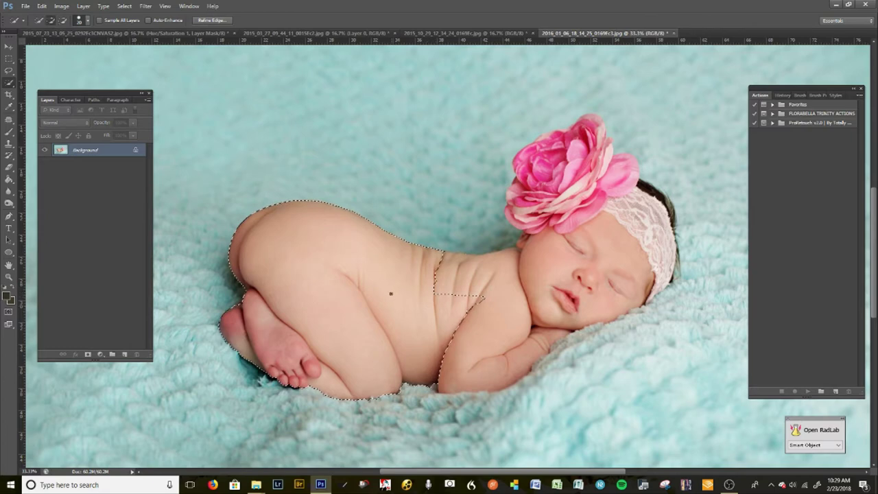
mouse_move(452, 295)
mouse_down()
mouse_move(510, 288)
mouse_move(490, 276)
mouse_move(420, 269)
mouse_move(495, 295)
mouse_up()
click(617, 276)
mouse_move(628, 234)
mouse_down()
mouse_move(631, 164)
mouse_move(559, 167)
mouse_move(535, 218)
mouse_up()
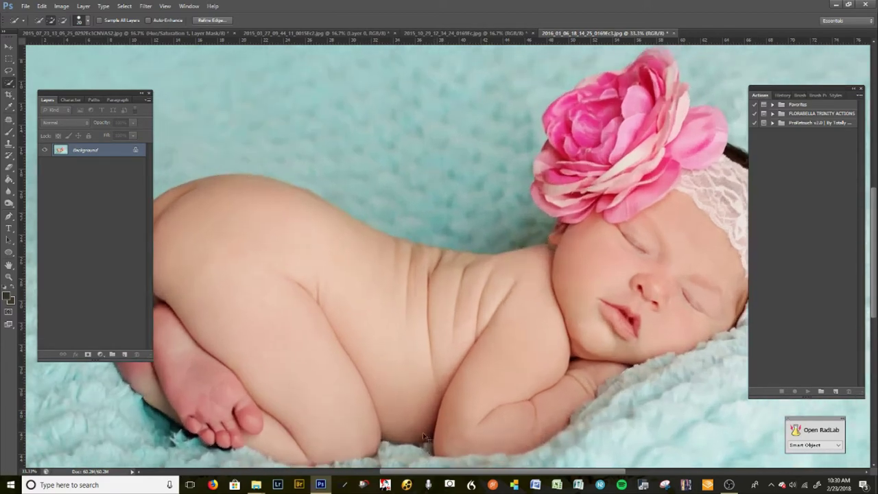
Clean up the selection by filling the small gap on the baby's upper arm and including the dark hair behind the headband
scroll(424, 436, up, 2)
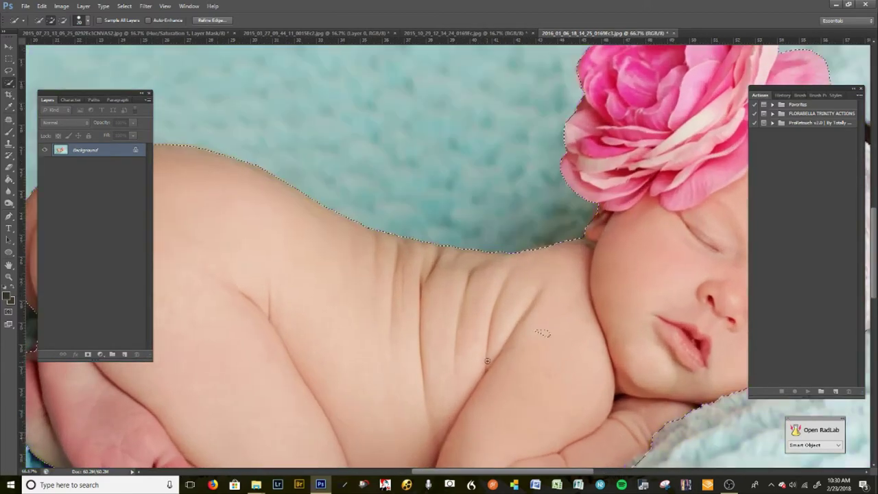
scroll(395, 369, down, 5)
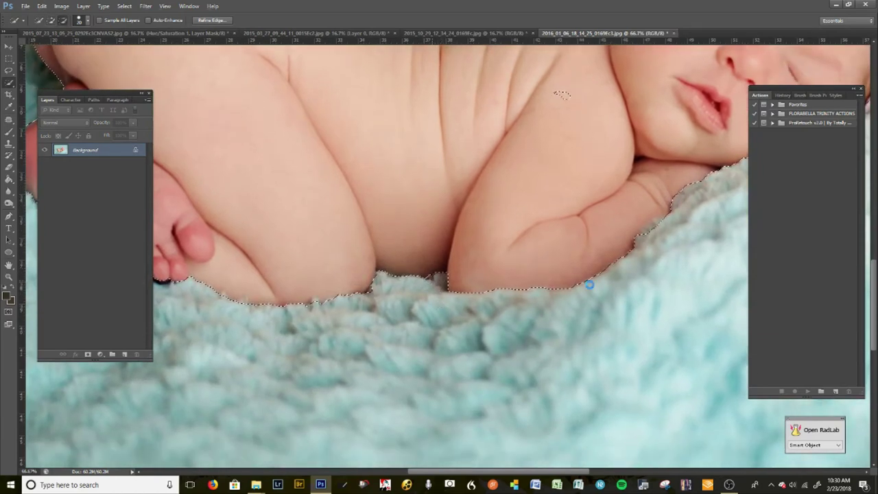
scroll(510, 294, right, 8)
scroll(509, 294, up, 3)
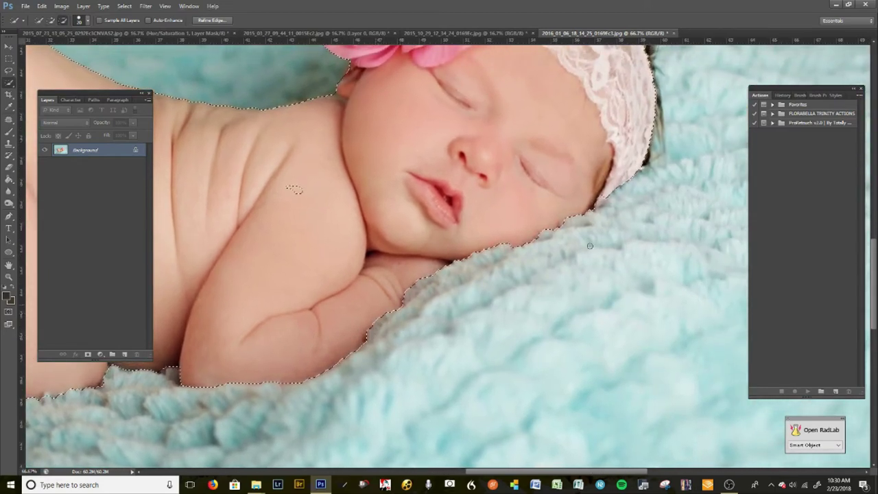
drag(601, 238, 556, 337)
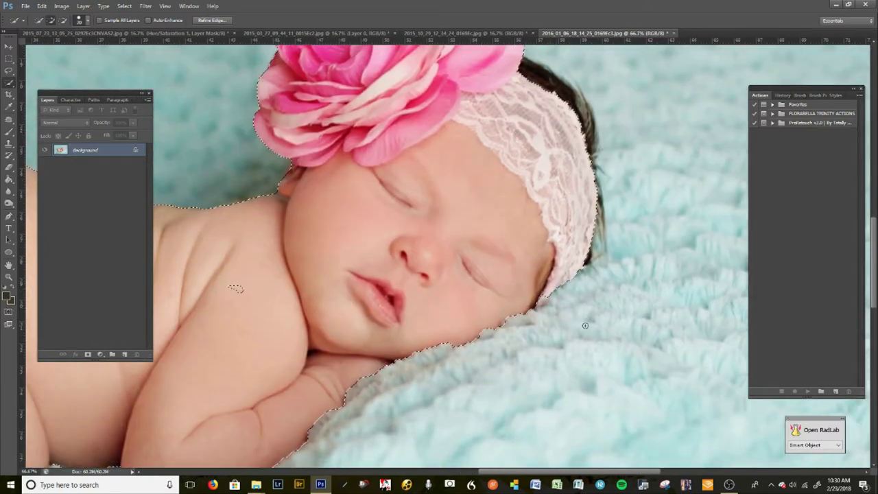
drag(356, 231, 620, 218)
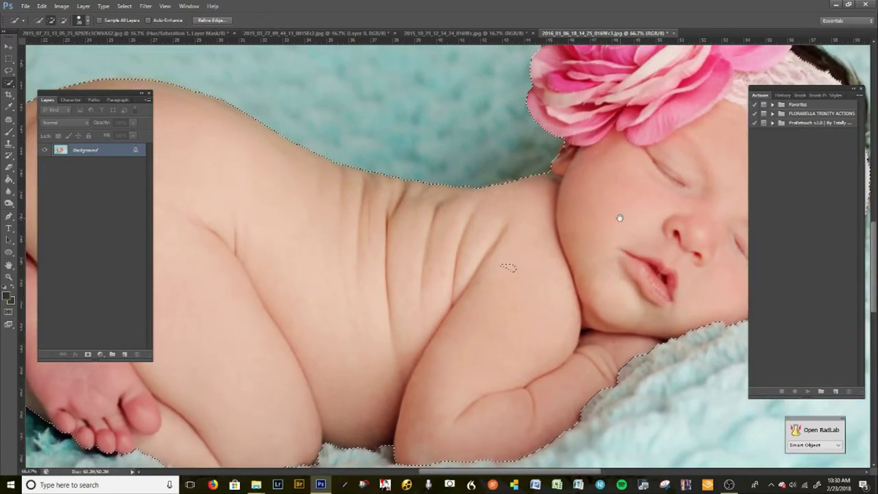
alt+click(516, 268)
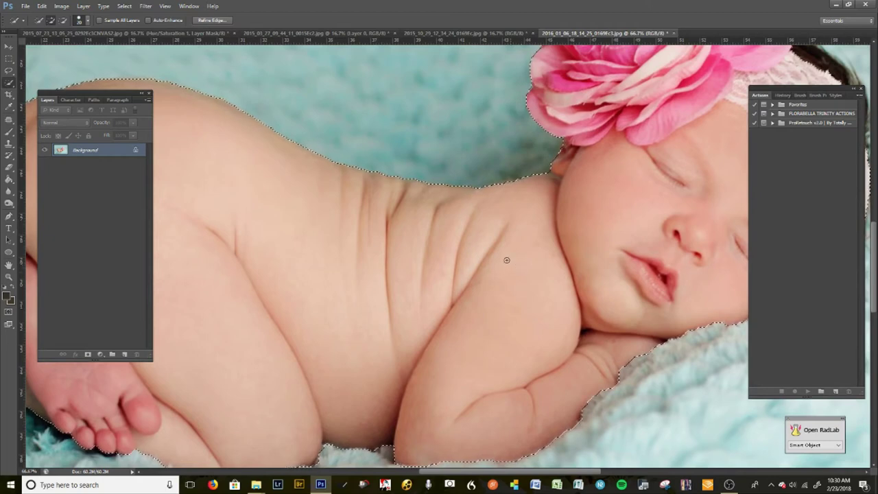
drag(631, 309, 365, 334)
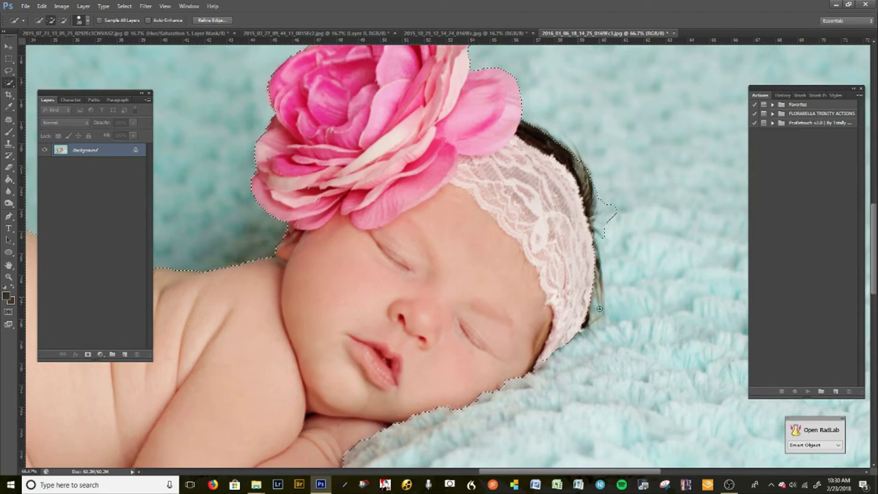
key(alt)
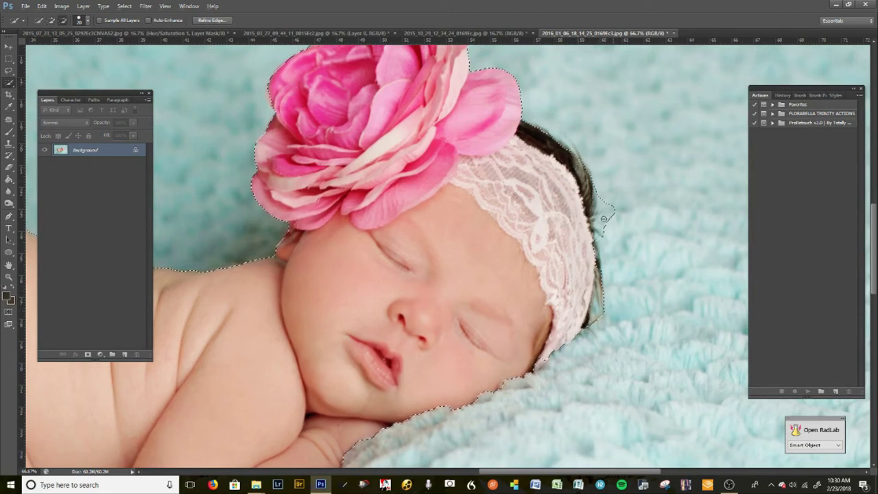
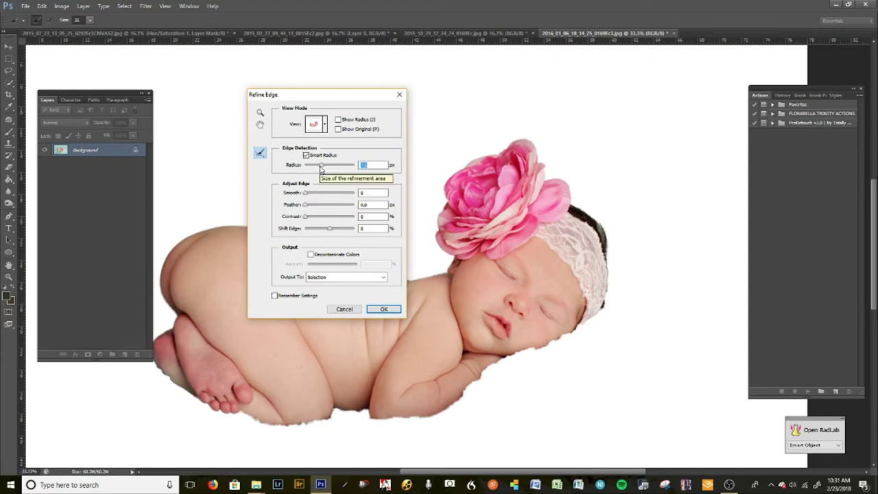
Refine the selection edge with Smooth 22, Feather 1.5 px and Shift Edge -3%
click(316, 196)
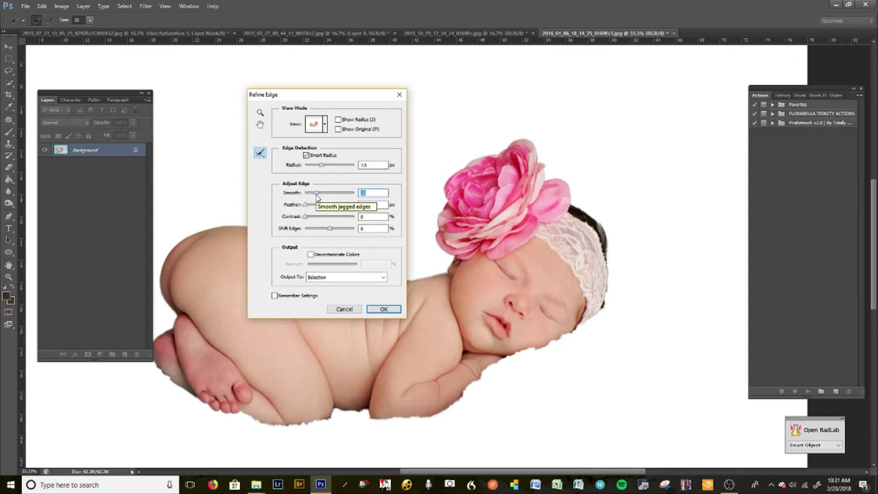
key(Tab)
text(1.5)
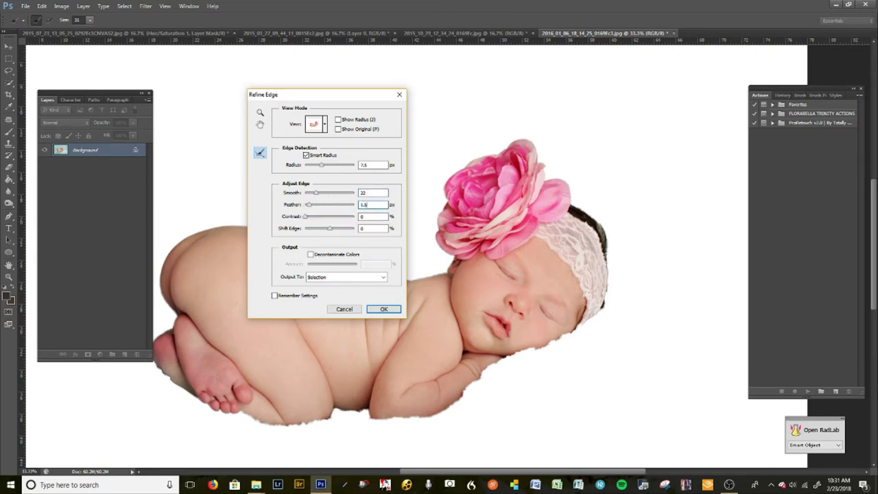
click(379, 216)
click(366, 228)
key(Tab)
key(Tab)
drag(331, 233, 329, 232)
drag(329, 232, 329, 233)
drag(330, 233, 328, 233)
Brush the edge refinement along the hair behind the headband and output the result as a selection
mouse_move(604, 229)
mouse_down()
mouse_move(607, 251)
mouse_move(606, 234)
mouse_move(614, 268)
mouse_move(606, 307)
mouse_move(606, 285)
mouse_move(614, 303)
mouse_move(609, 309)
mouse_move(612, 295)
mouse_move(605, 306)
mouse_move(603, 291)
mouse_move(597, 317)
mouse_move(686, 291)
mouse_up()
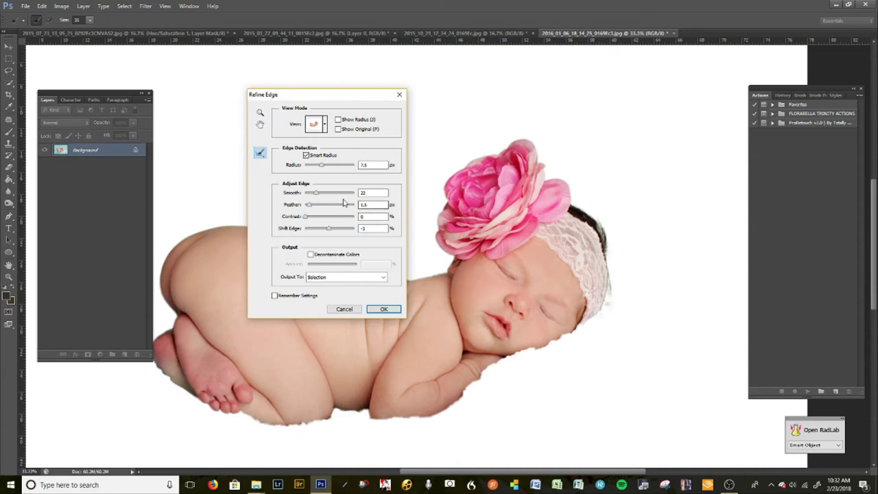
click(330, 277)
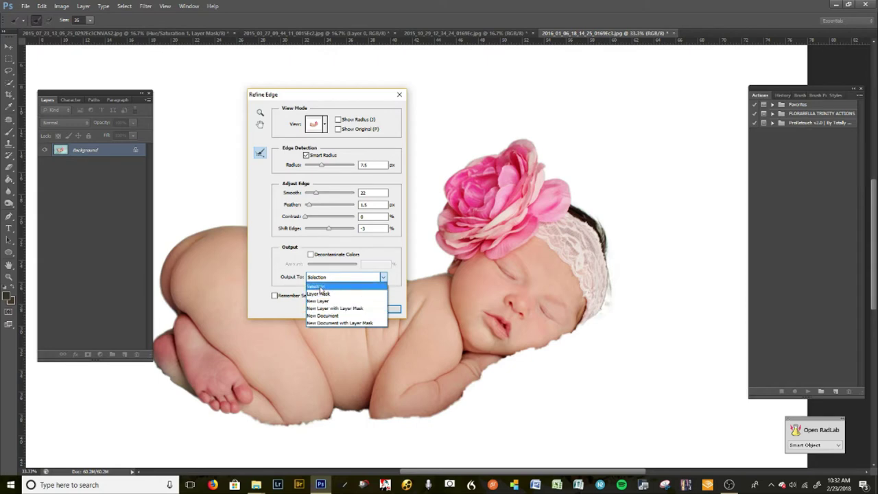
click(320, 287)
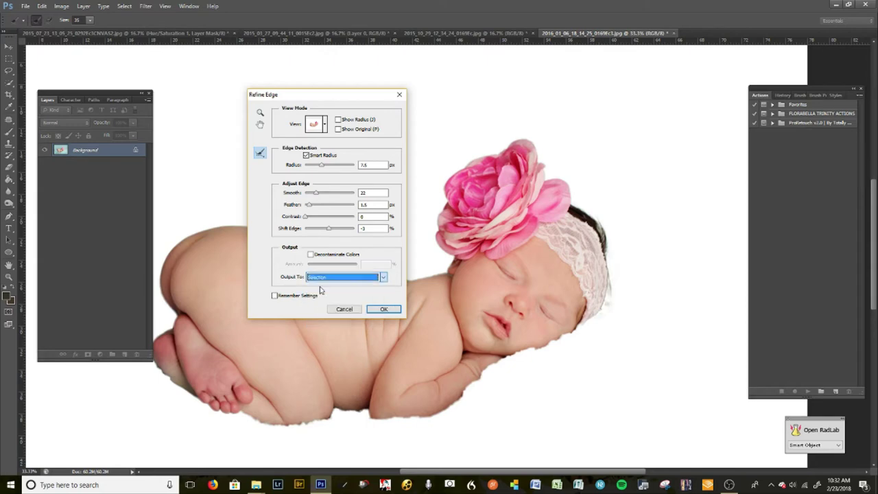
click(384, 309)
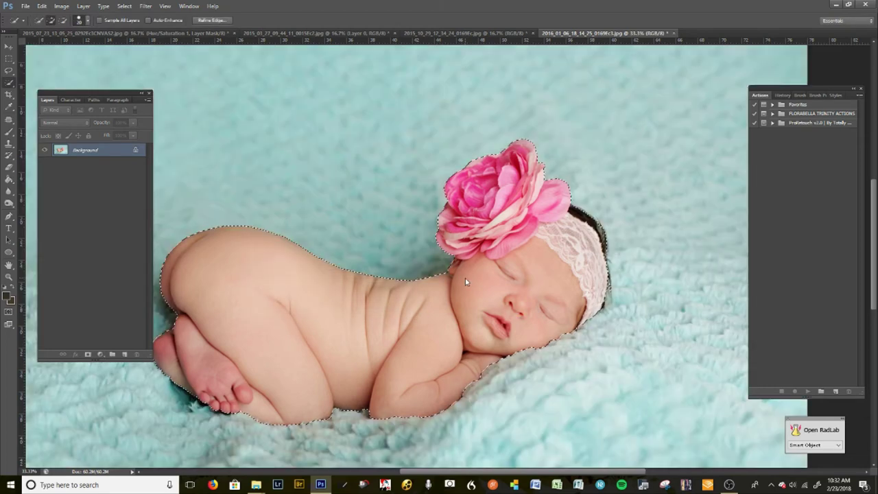
Invert the selection so that it covers the blanket instead of the baby
key(ctrl+minus)
key(ctrl+minus)
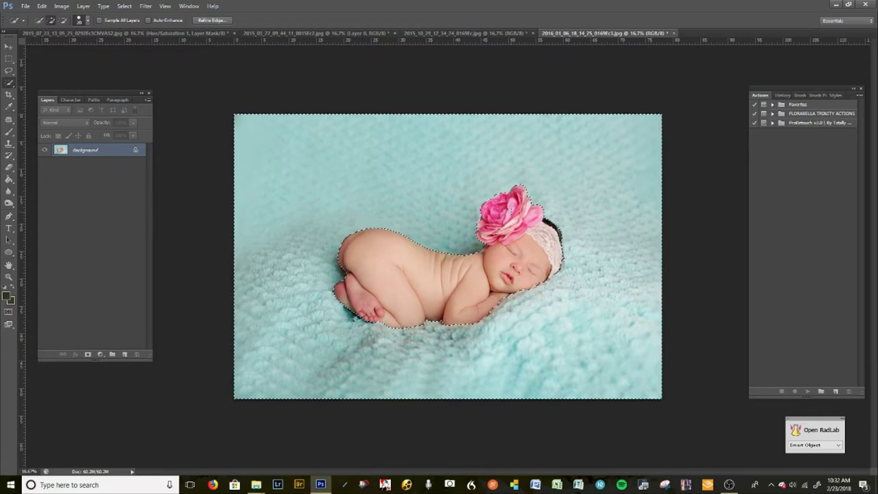
key(ctrl+shift+i)
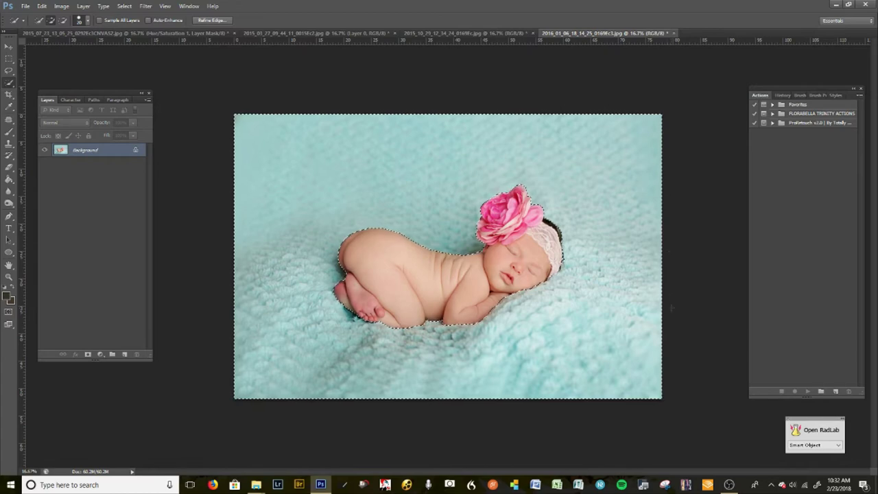
key(ctrl+plus)
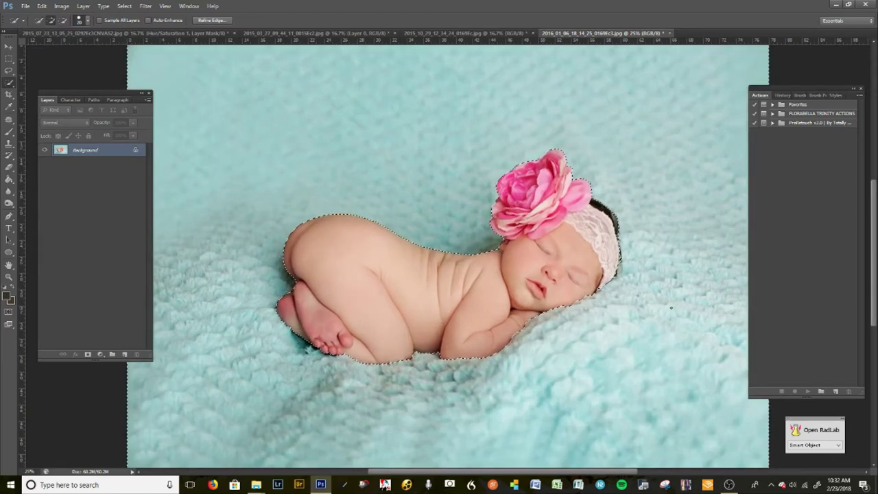
key(ctrl+minus)
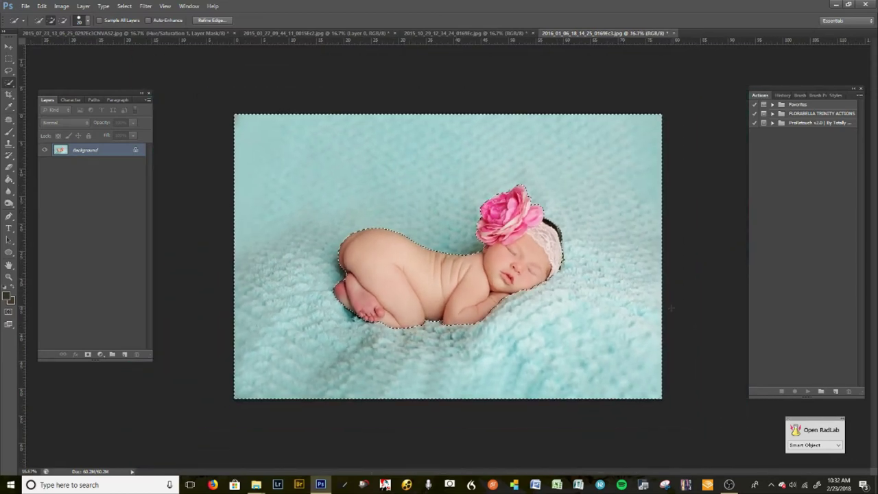
key(ctrl+plus)
key(ctrl+plus)
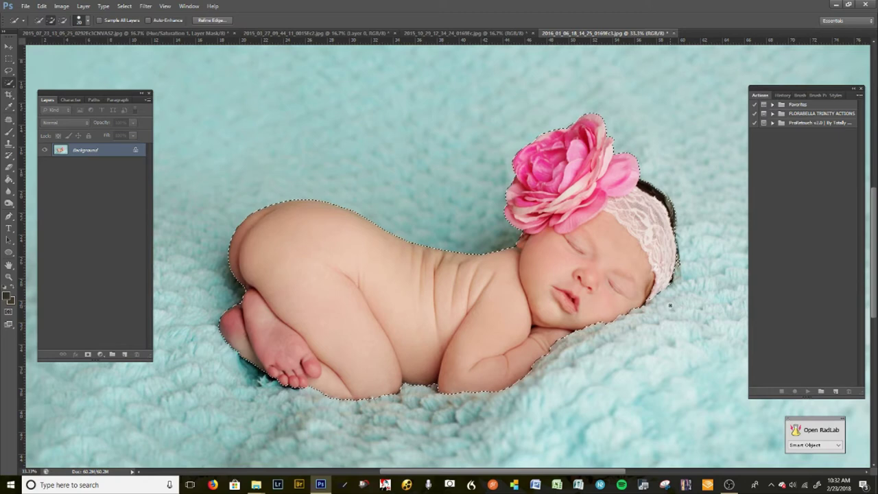
key(ctrl+minus)
key(ctrl+minus)
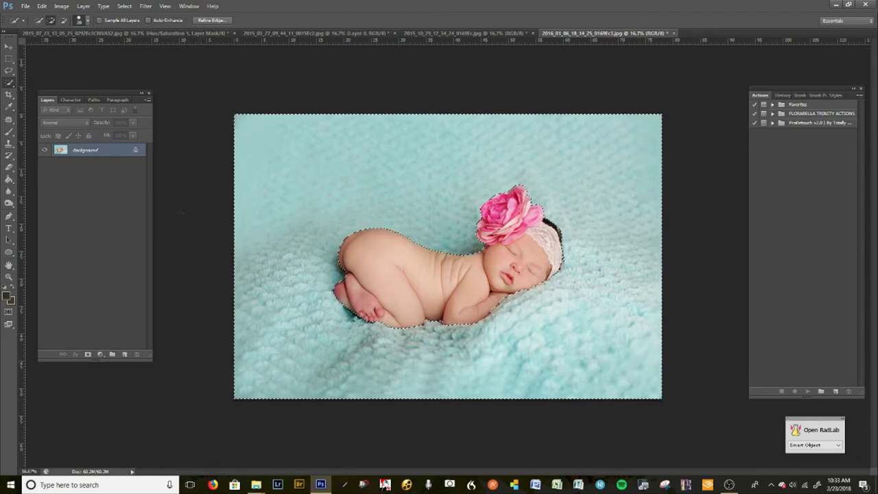
Add a Solid Color fill layer over the selected blanket in vivid purple #600bde
click(100, 355)
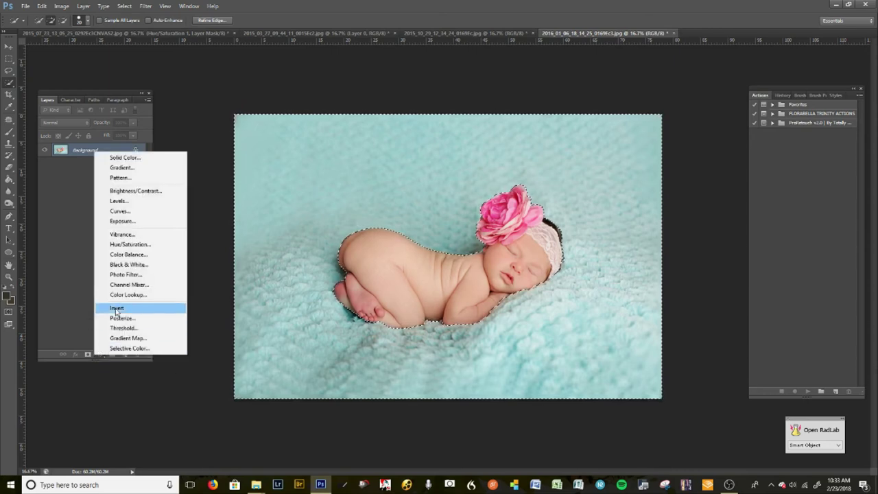
click(125, 159)
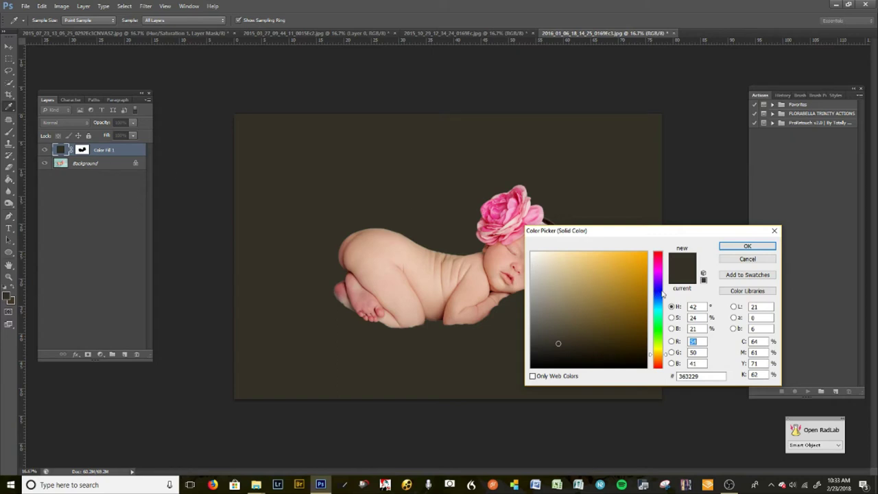
drag(663, 284, 663, 284)
click(632, 268)
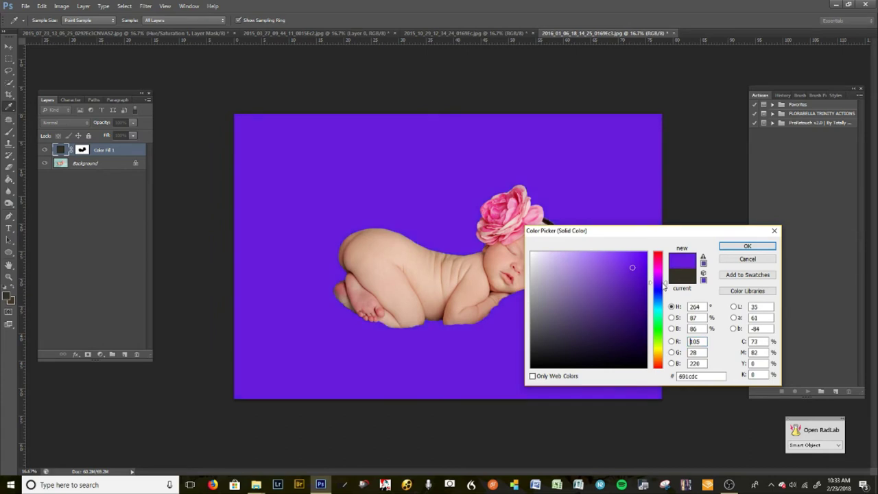
click(642, 276)
click(631, 274)
click(640, 266)
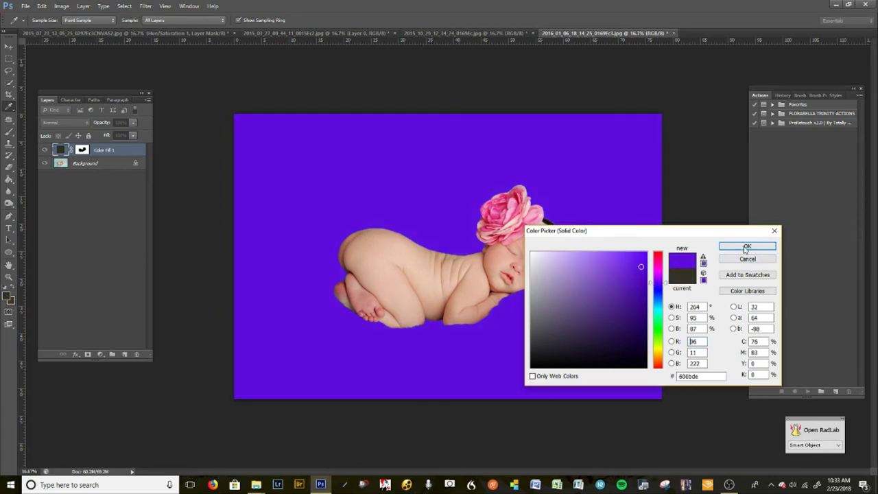
click(746, 247)
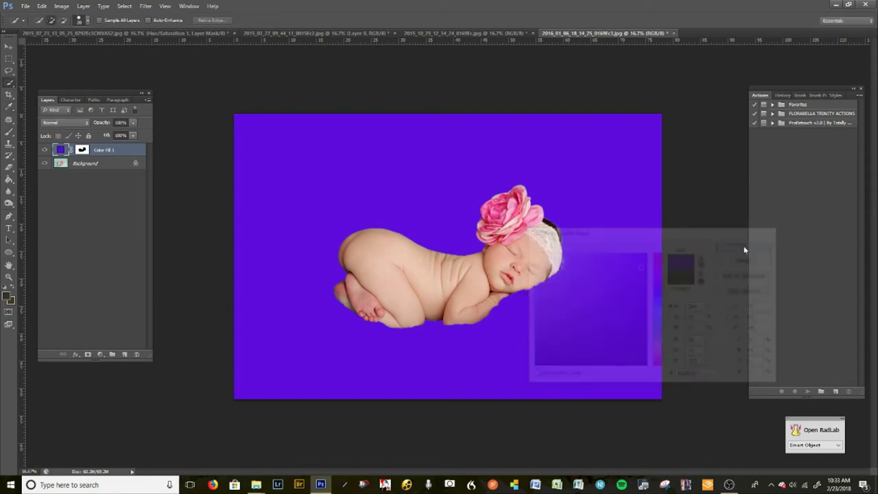
Set the purple fill layer's blend mode to Color to tint the blanket while keeping its texture
click(71, 122)
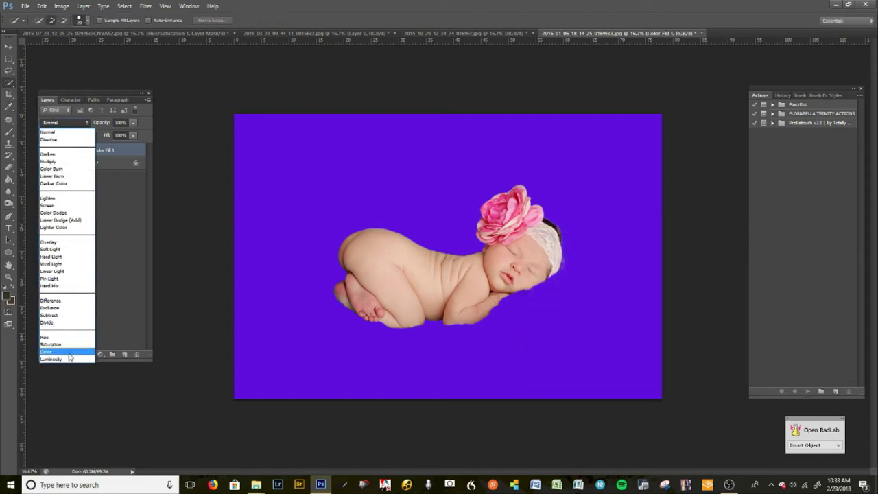
click(52, 124)
click(71, 122)
click(44, 351)
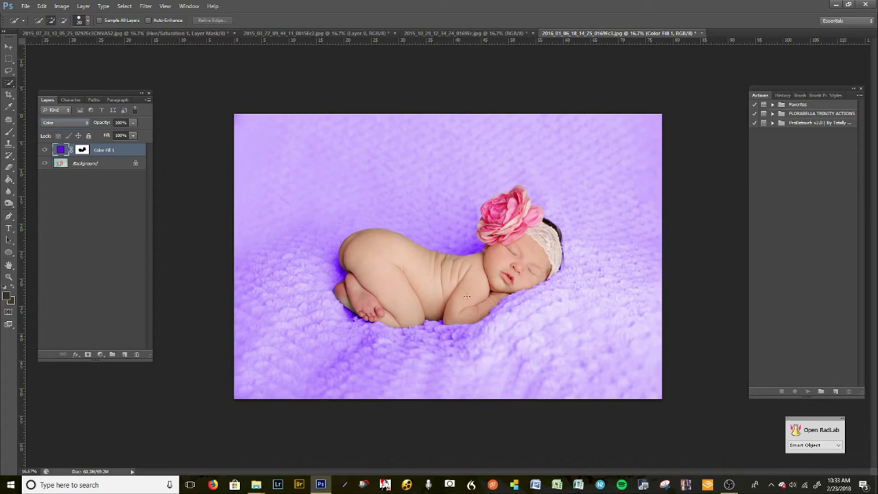
key(ctrl+plus)
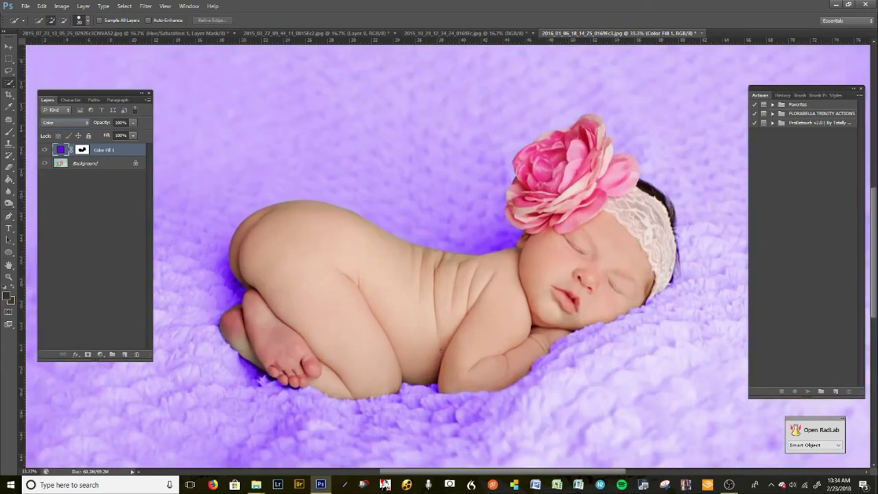
key(ctrl+minus)
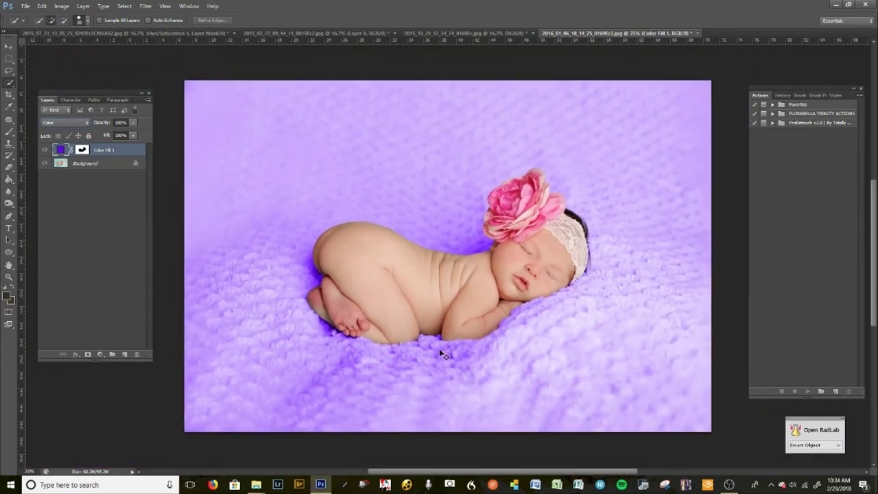
key(ctrl+minus)
key(ctrl+plus)
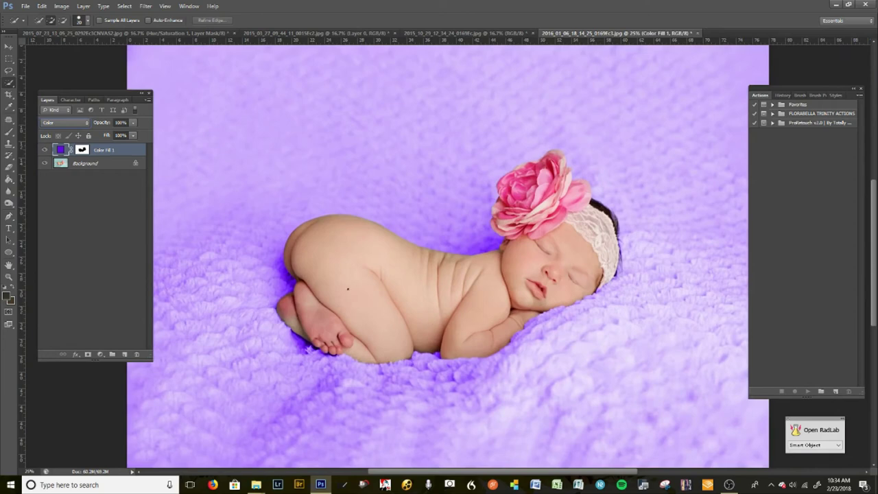
key(ctrl+minus)
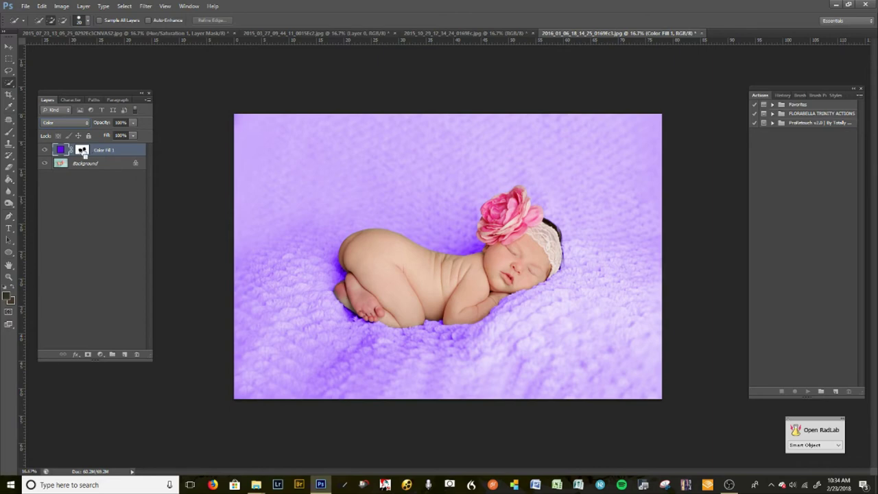
ctrl+click(82, 150)
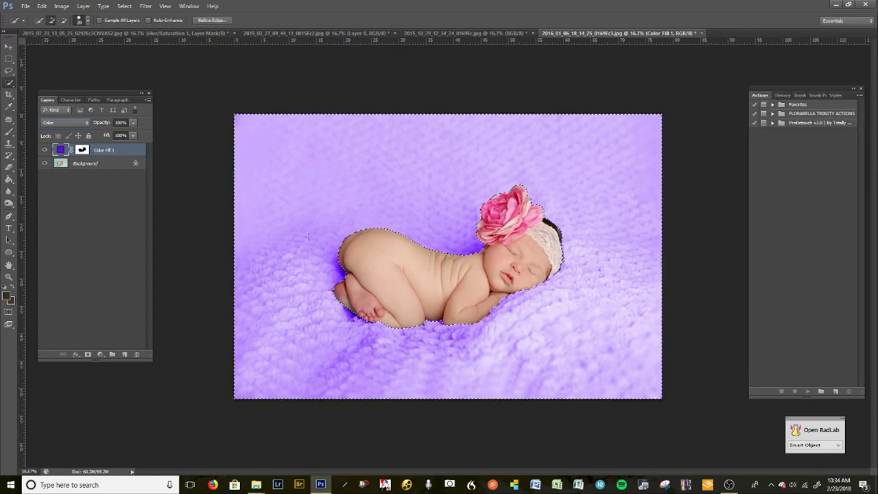
key(ctrl+h)
key(ctrl+d)
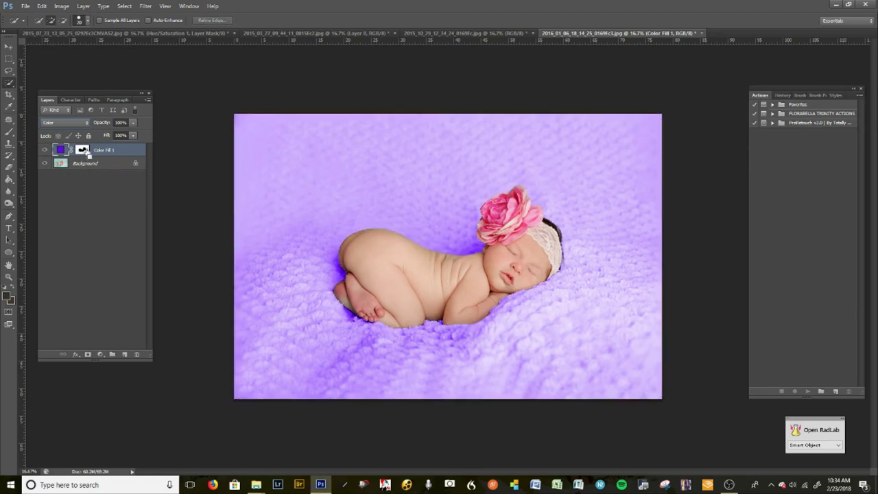
Load the purple fill layer's mask as a selection and add a Hue/Saturation layer from it directly above the Background
click(82, 151)
ctrl+click(83, 150)
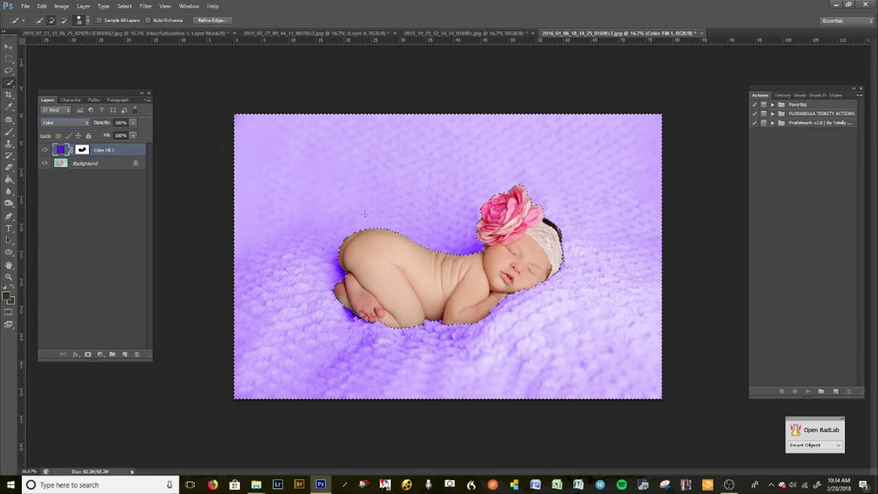
click(82, 165)
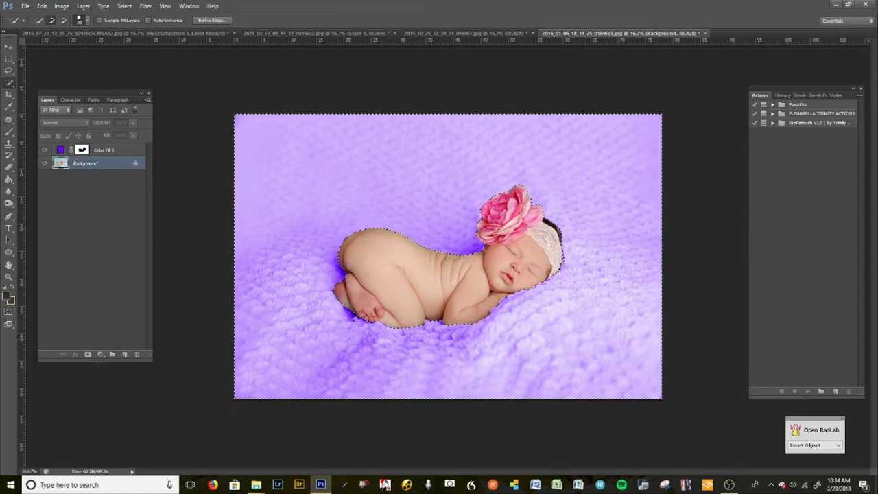
click(100, 354)
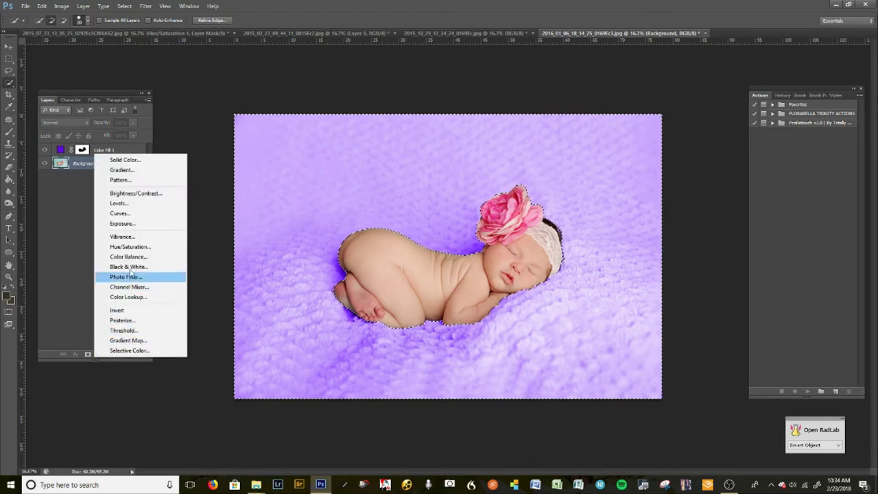
click(130, 246)
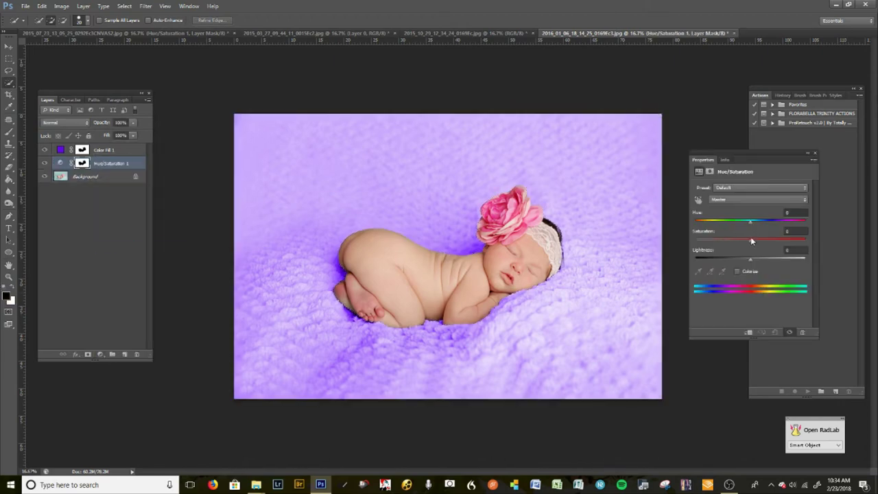
Move the Hue/Saturation layer above the purple fill and set its hue to -2, saturation to -26 and lightness to -10
drag(742, 243, 732, 221)
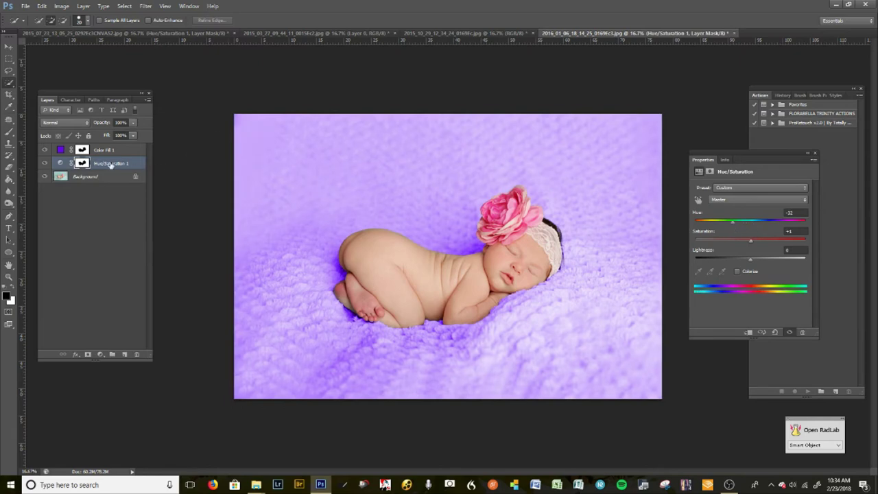
drag(105, 166, 105, 147)
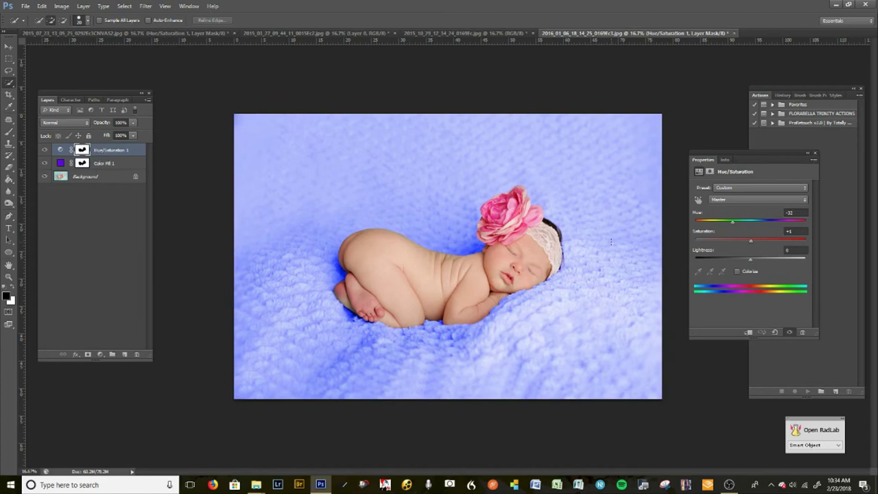
mouse_move(732, 221)
mouse_down()
mouse_move(767, 222)
mouse_move(731, 222)
mouse_move(746, 222)
mouse_move(733, 241)
mouse_move(748, 266)
mouse_move(743, 240)
mouse_move(770, 223)
mouse_move(746, 225)
mouse_up()
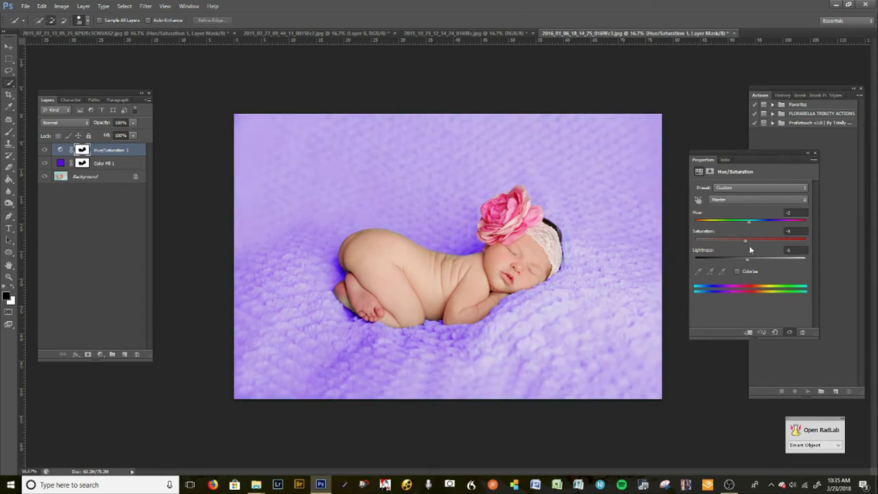
drag(733, 239, 746, 261)
Compare the blanket with and without both colour layers, and fine-tune the Hue/Saturation layer to hue +2 and lightness -2
click(45, 150)
click(45, 163)
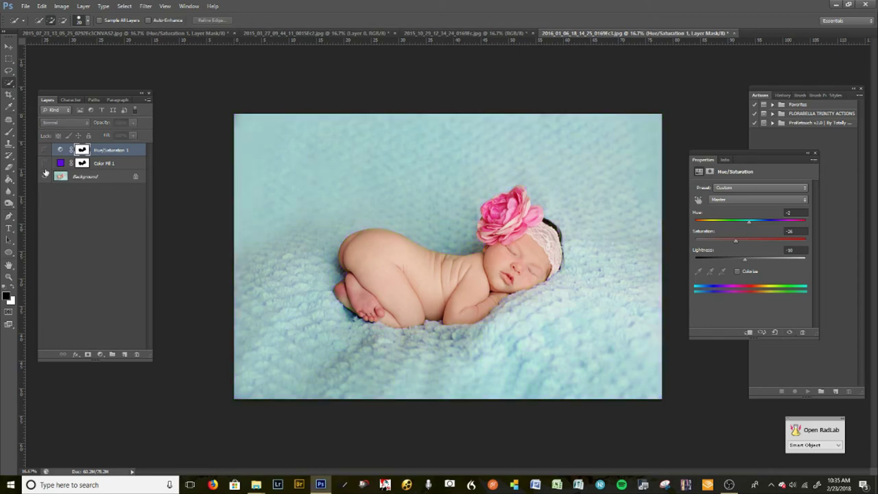
click(44, 163)
click(45, 150)
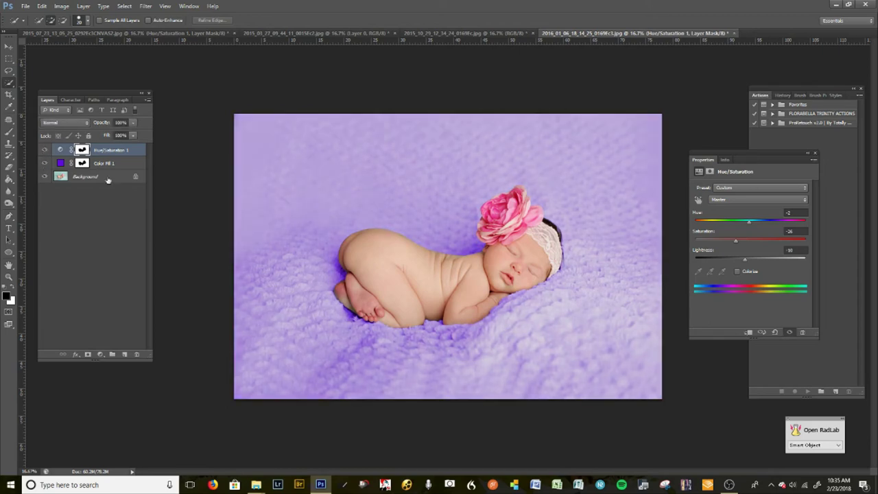
drag(750, 259, 748, 255)
drag(748, 221, 753, 224)
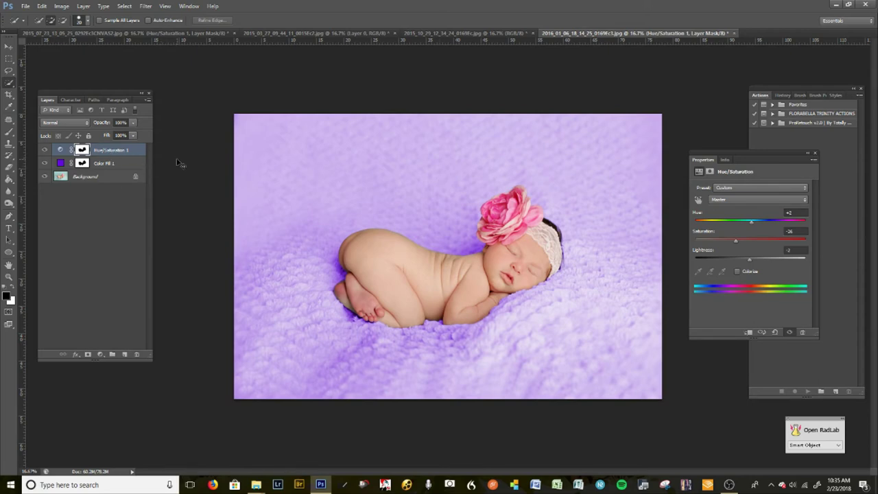
Merge all visible layers and save the purple blanket photo as 2016_01_06_18_14_25_0169Ec4.jpg at JPEG quality 12
key(ctrl+shift+e)
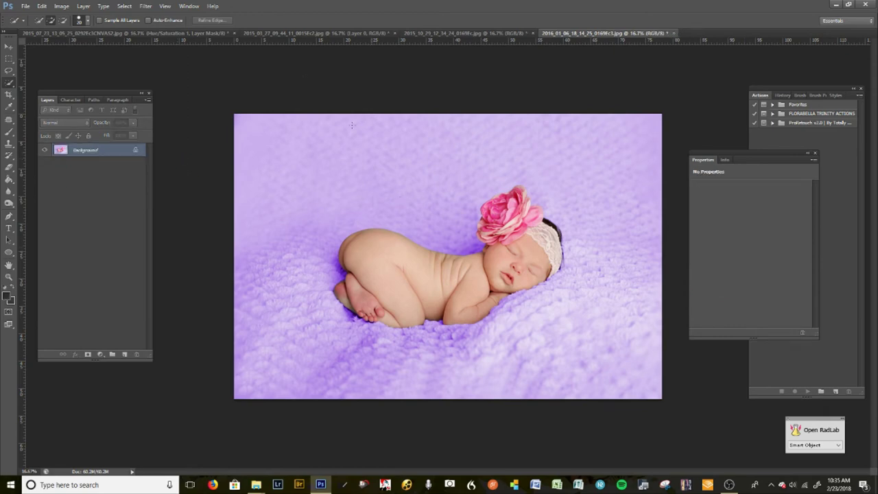
click(25, 6)
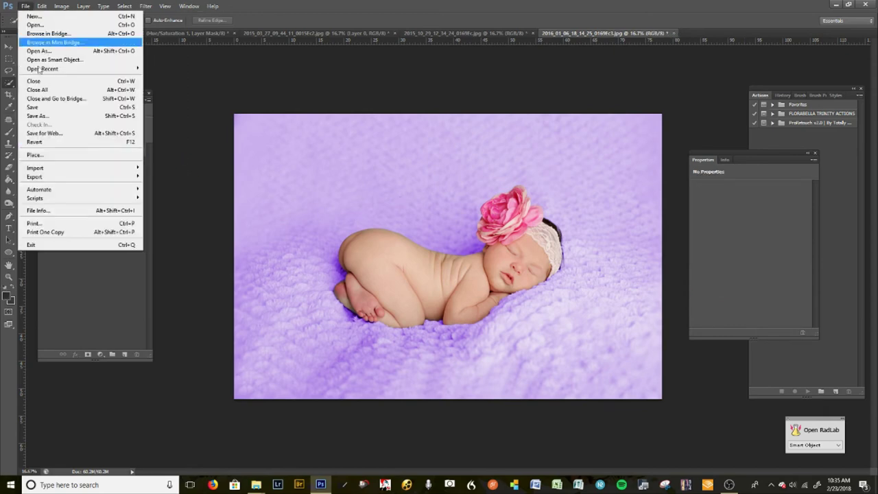
click(301, 10)
key(ctrl+shift+s)
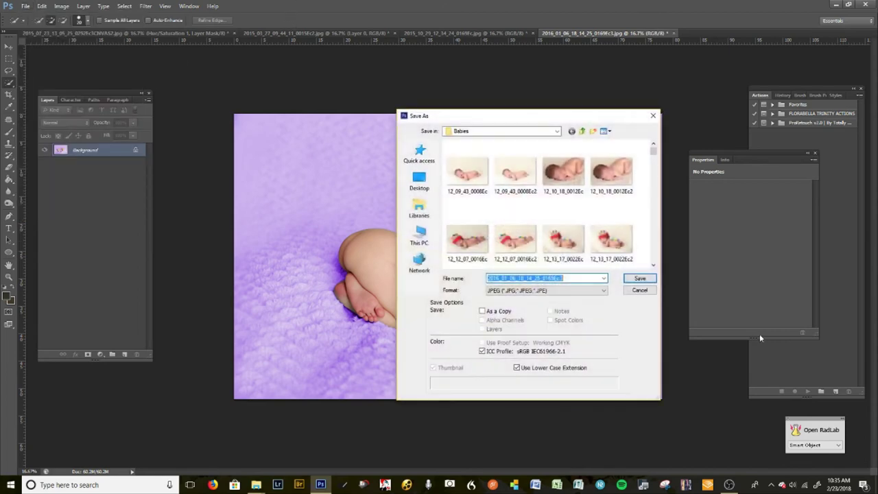
click(570, 278)
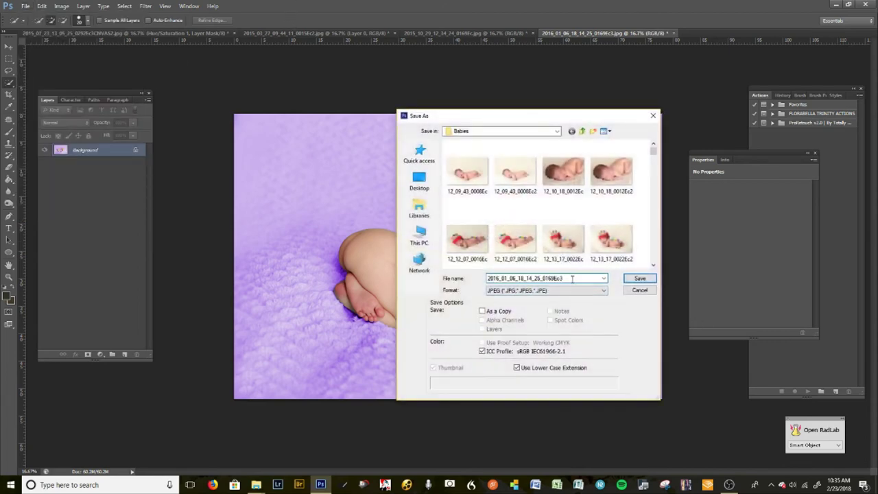
key(Return)
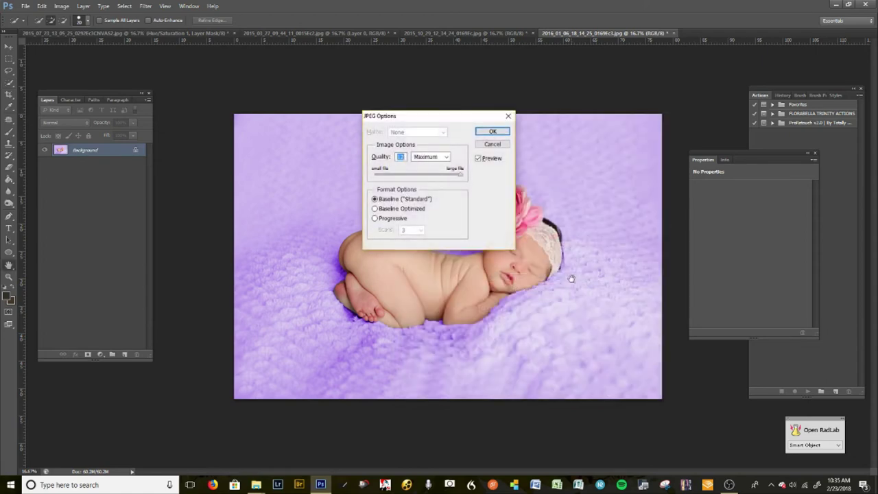
key(Return)
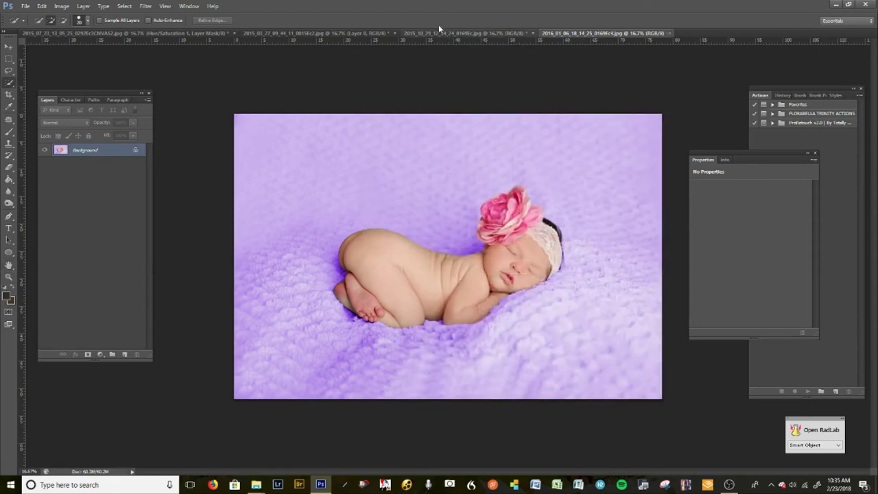
Try a Hue/Saturation layer with hue -28 on the grey knit hat photo, and close that photo without saving
click(451, 33)
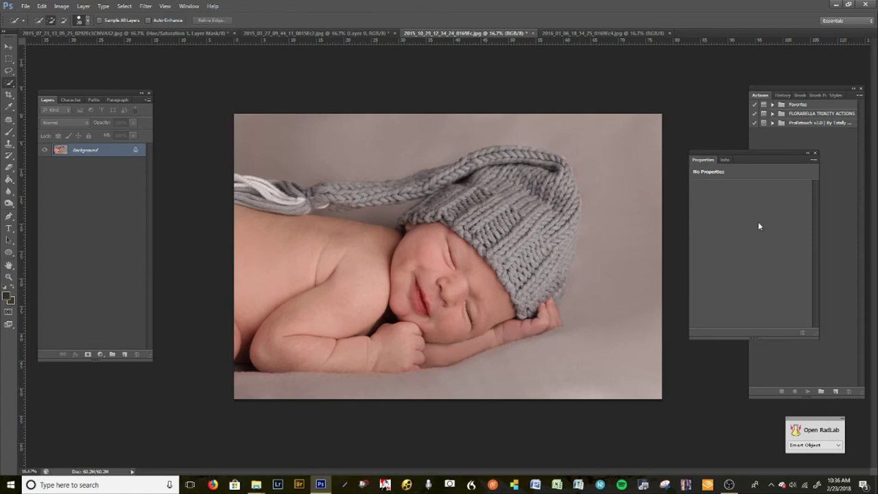
click(101, 354)
click(137, 245)
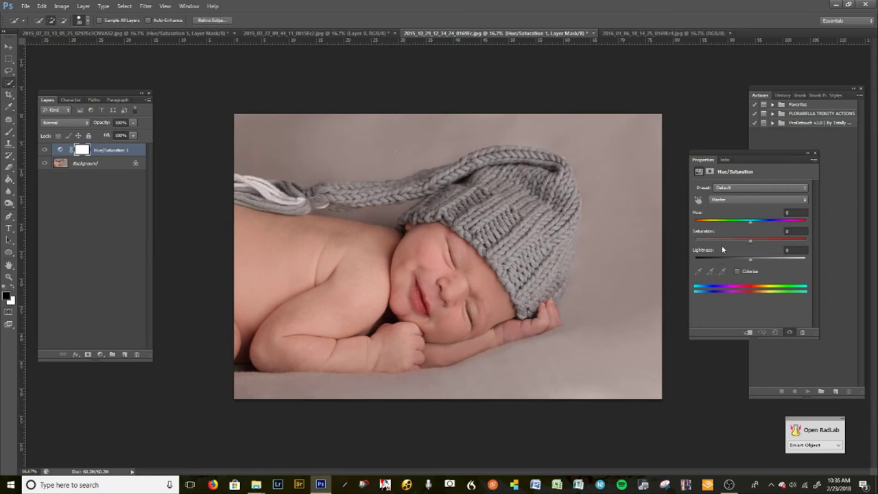
drag(751, 223, 734, 229)
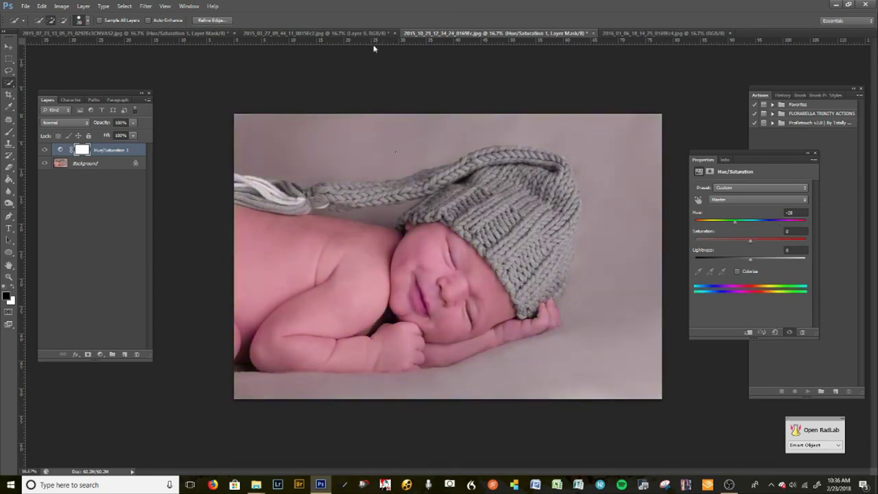
click(594, 33)
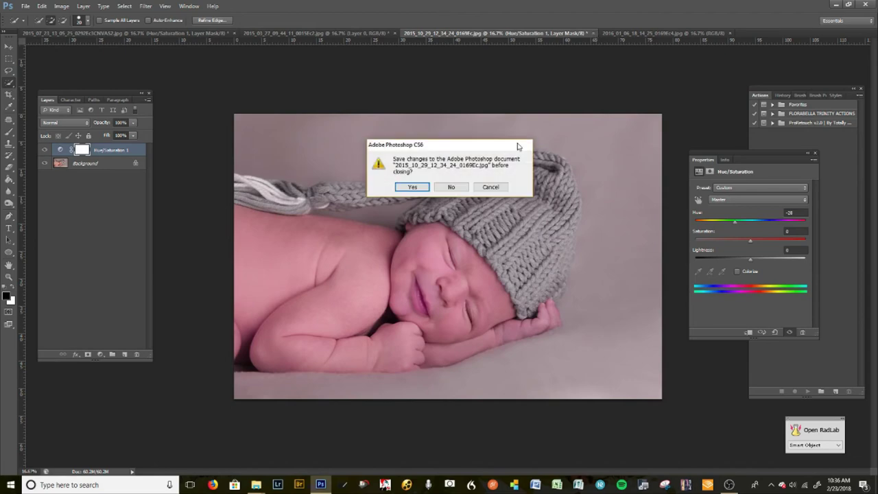
click(452, 190)
In the yellow backdrop photo, add a Hue/Saturation layer and target the Yellows by sampling the backdrop
click(334, 33)
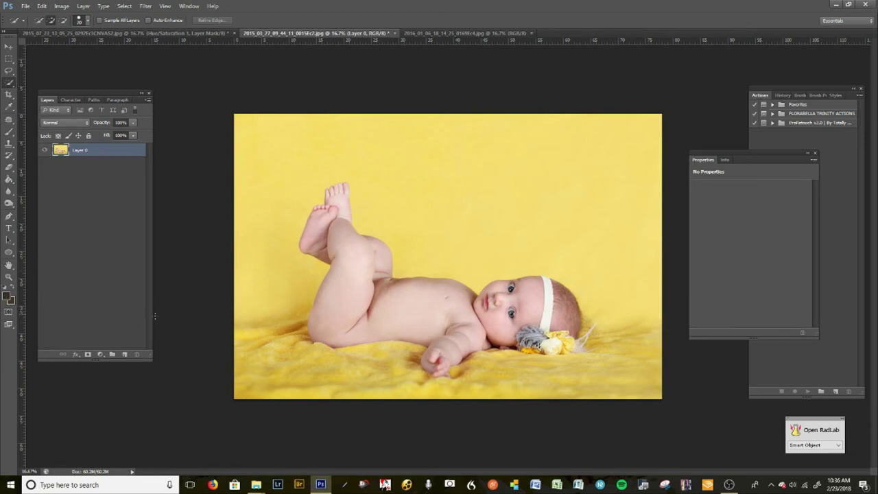
click(101, 355)
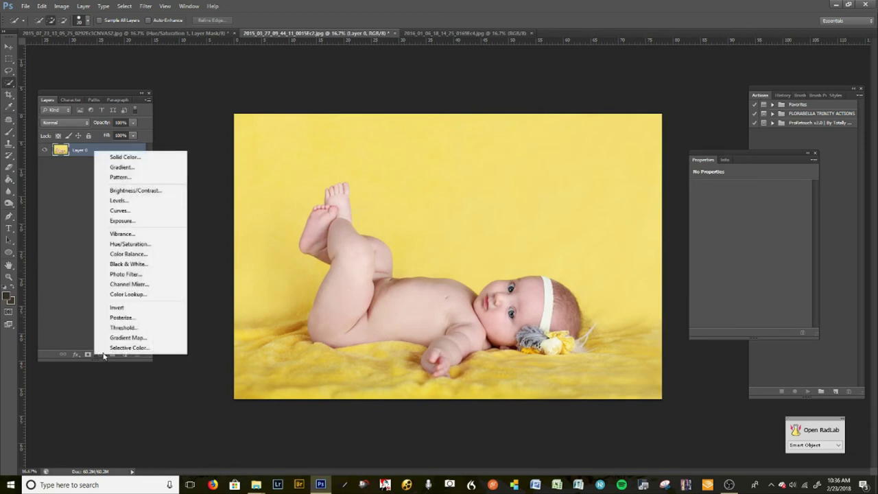
click(130, 244)
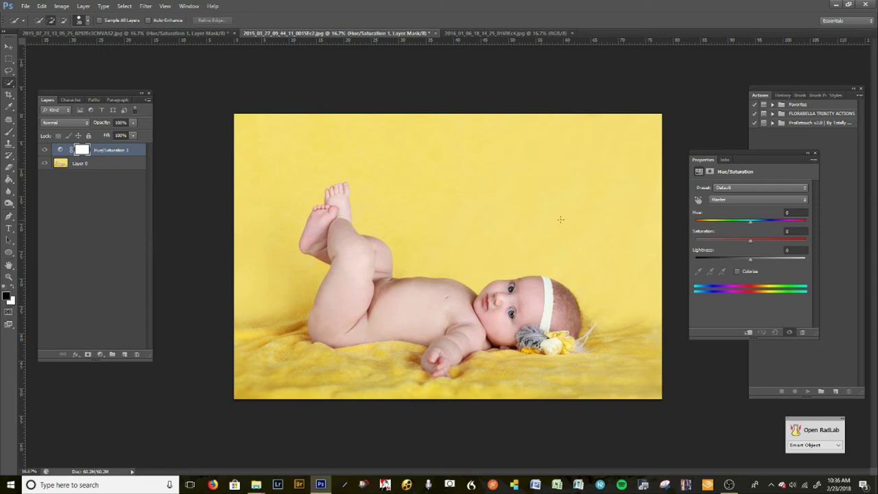
click(698, 199)
click(446, 182)
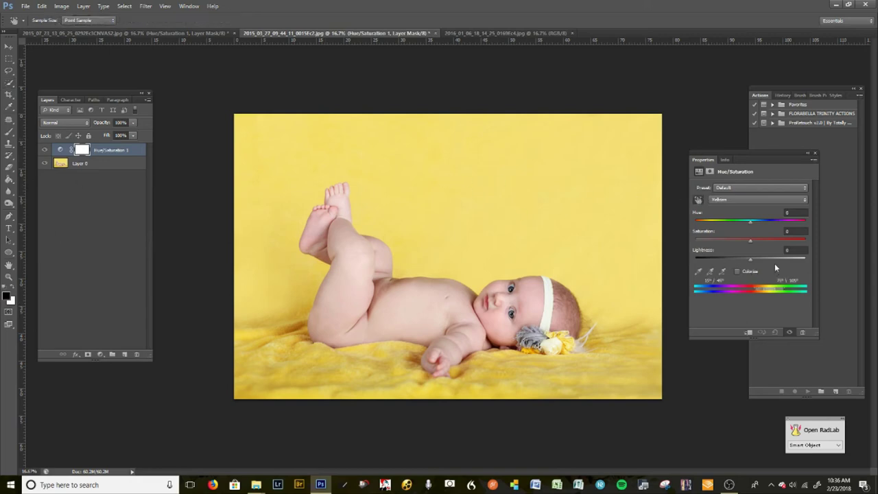
Set the Yellows to hue -17 and saturation -57 to turn the backdrop beige, and compare it with the original
mouse_move(750, 221)
mouse_down()
mouse_move(793, 222)
mouse_move(739, 218)
mouse_move(746, 221)
mouse_move(727, 240)
mouse_move(743, 221)
mouse_move(741, 231)
mouse_up()
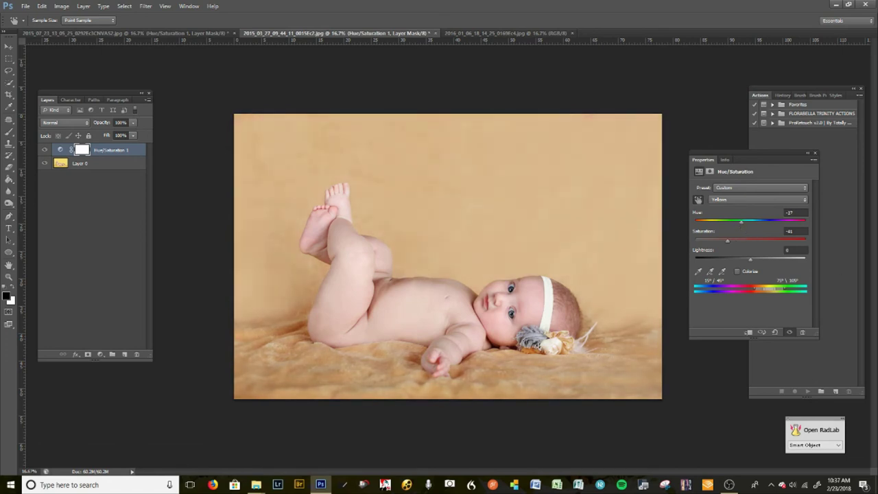
mouse_move(724, 242)
mouse_down()
mouse_move(709, 246)
mouse_move(720, 247)
mouse_up()
click(44, 150)
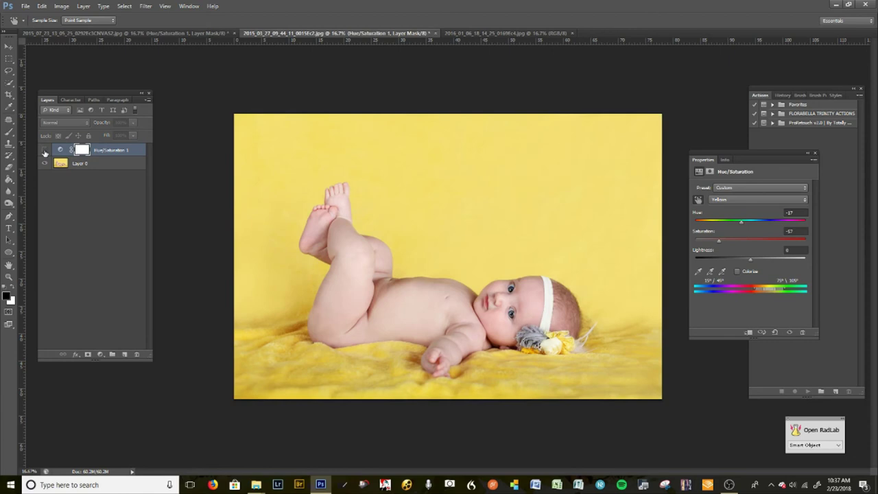
click(45, 150)
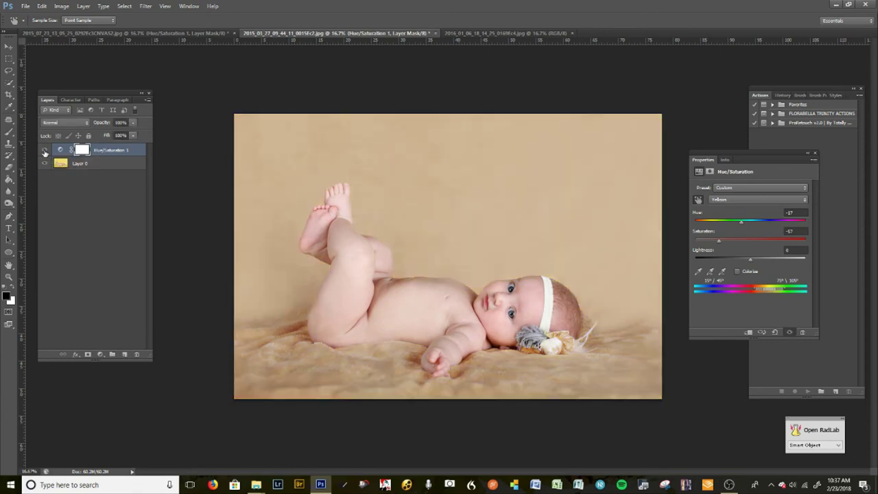
click(44, 150)
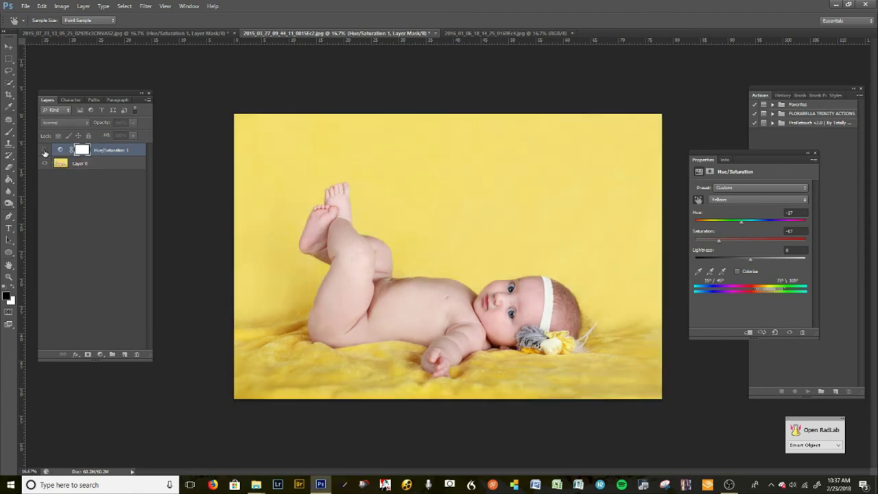
click(44, 150)
click(44, 150)
click(45, 150)
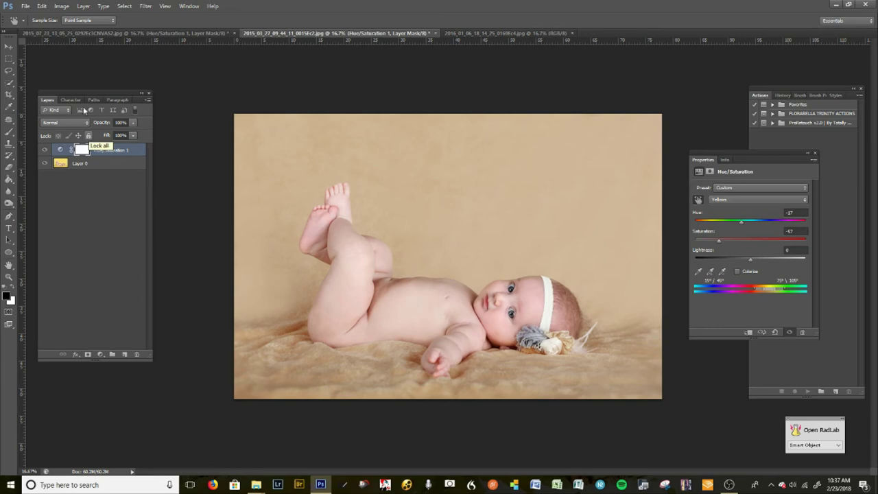
Paint black over the headband's flower cluster on the Hue/Saturation mask with a soft brush at 31% opacity, bringing back its original yellow
click(82, 150)
key(w)
key(ctrl+plus)
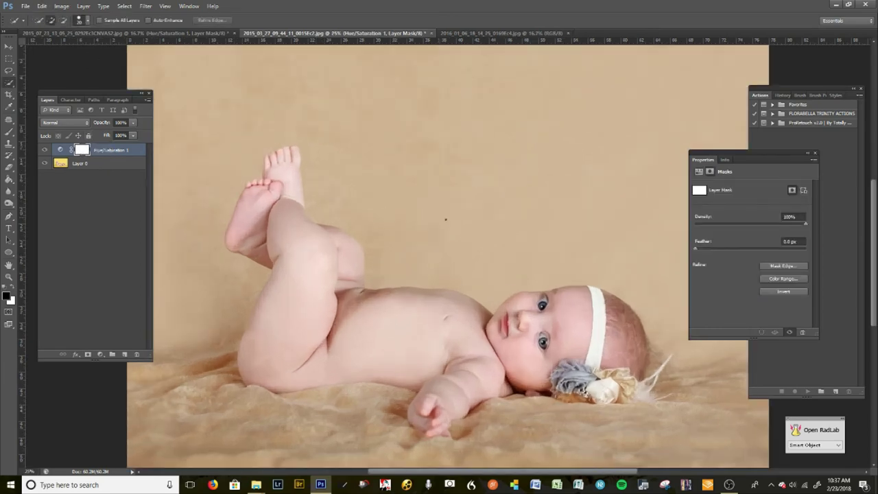
key(ctrl+plus)
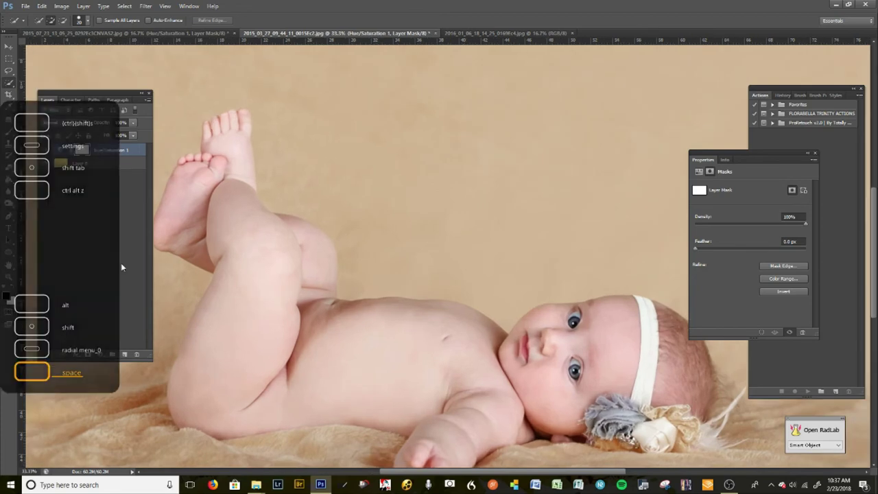
drag(529, 268, 349, 198)
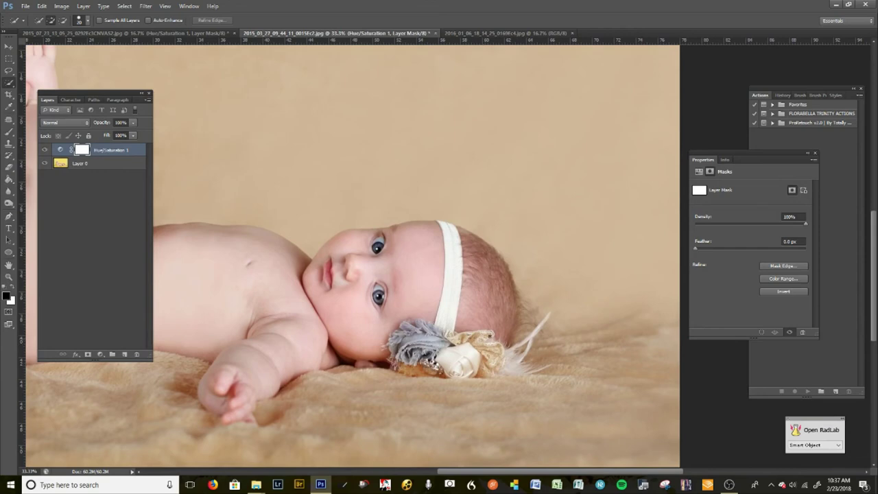
click(8, 132)
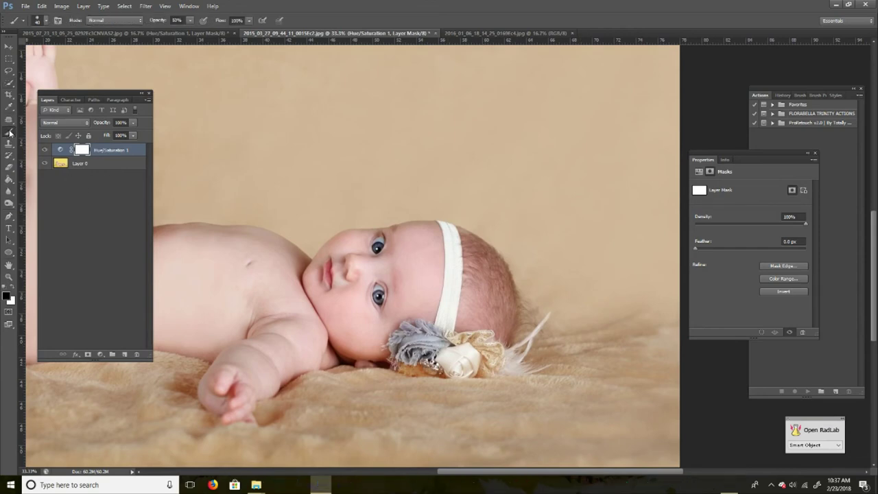
click(44, 21)
drag(33, 48, 30, 48)
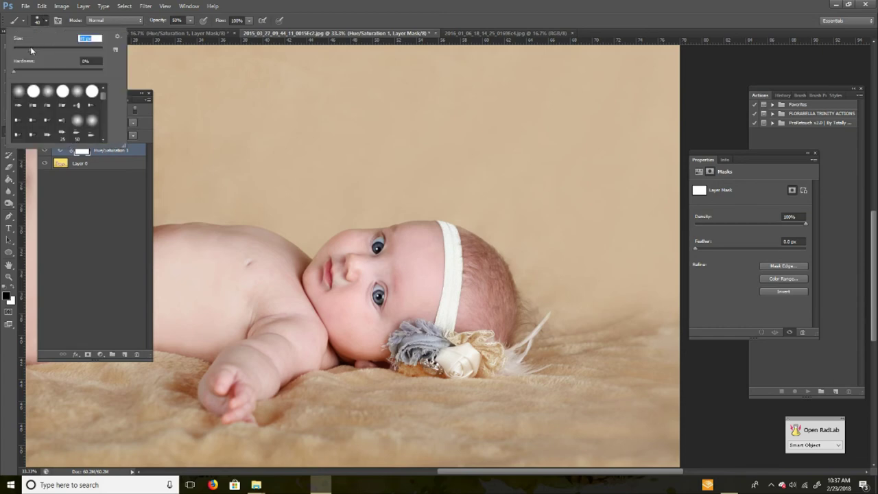
click(261, 4)
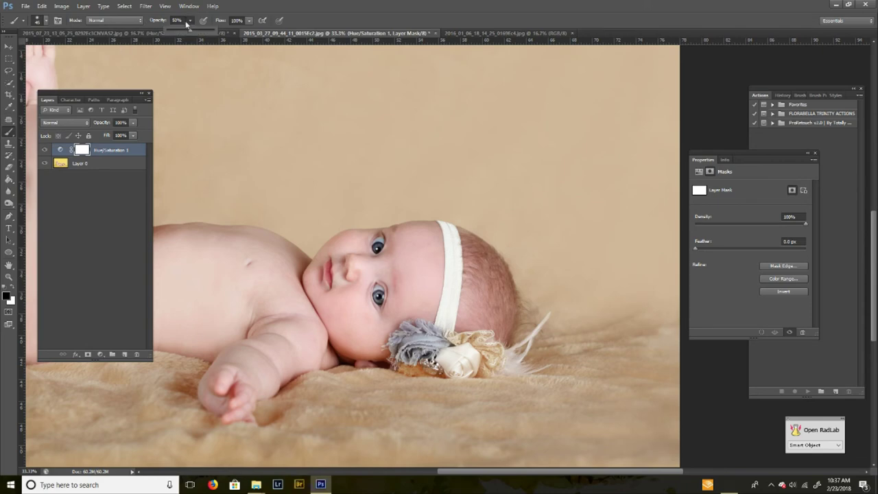
drag(184, 30, 180, 31)
click(293, 4)
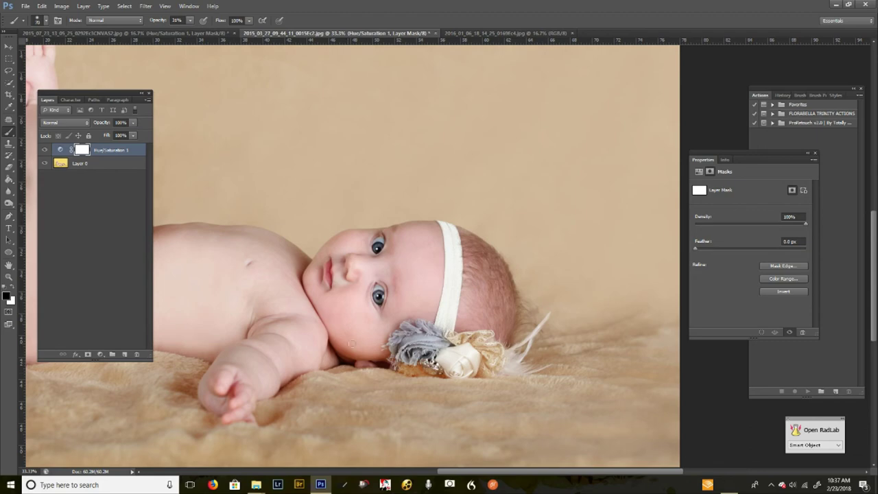
mouse_move(457, 340)
mouse_down()
mouse_move(489, 334)
mouse_move(500, 353)
mouse_move(486, 369)
mouse_move(488, 360)
mouse_move(491, 372)
mouse_move(406, 369)
mouse_up()
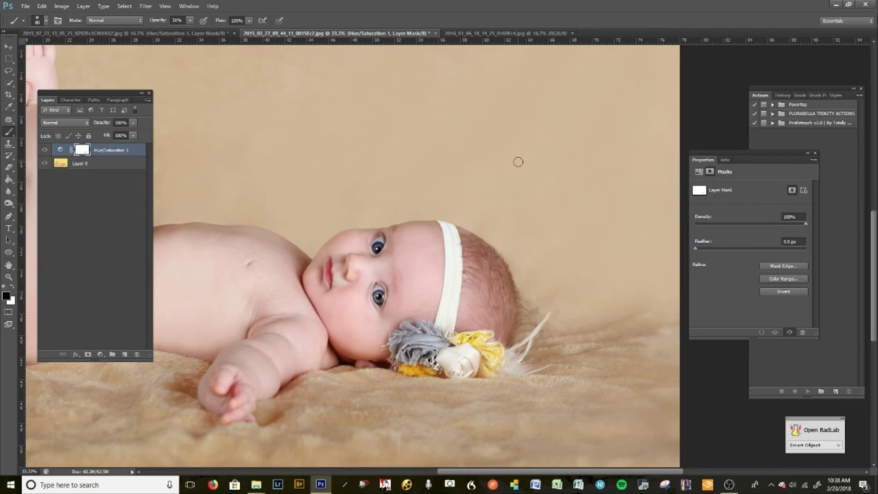
Paint white over the headband's flowers on the Hue/Saturation mask to return them to the beige tone
key(ctrl+minus)
key(ctrl+minus)
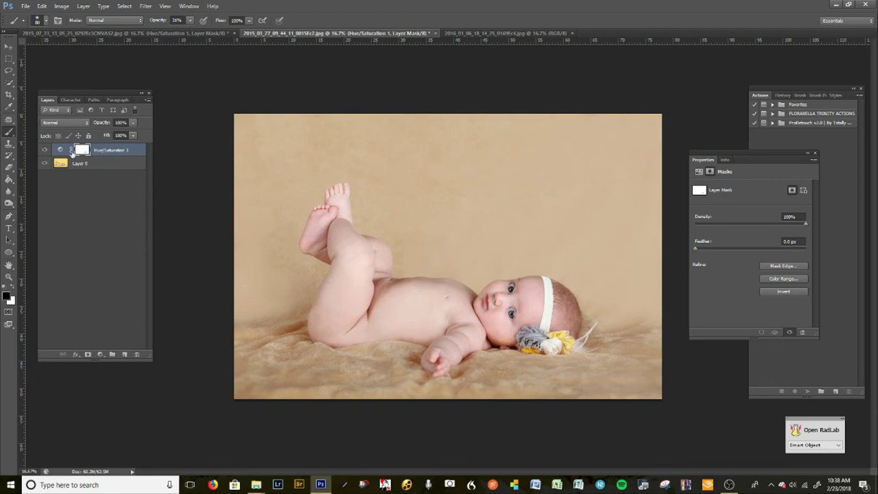
key(x)
key(x)
key(x)
key(x)
key(x)
key(x)
key(x)
key(x)
key(x)
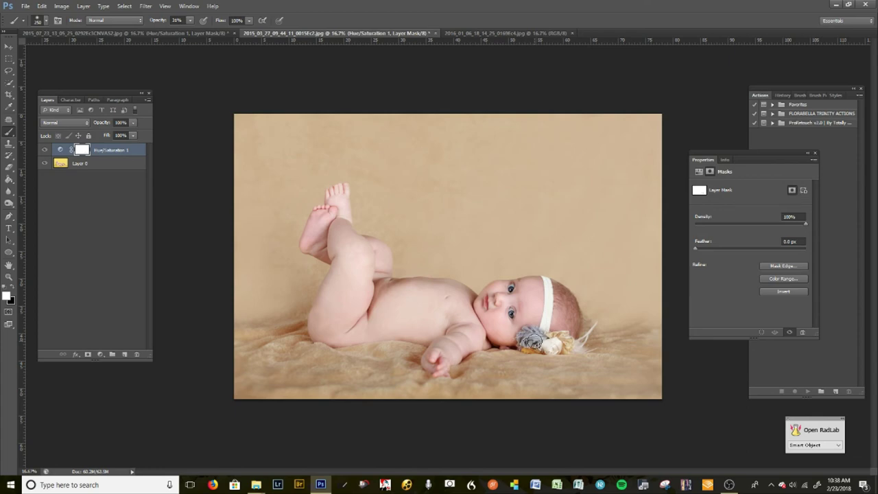
Merge all visible layers and save the beige backdrop photo as a JPEG copy in the Babies folder
key(ctrl+shift+e)
key(ctrl+shift+s)
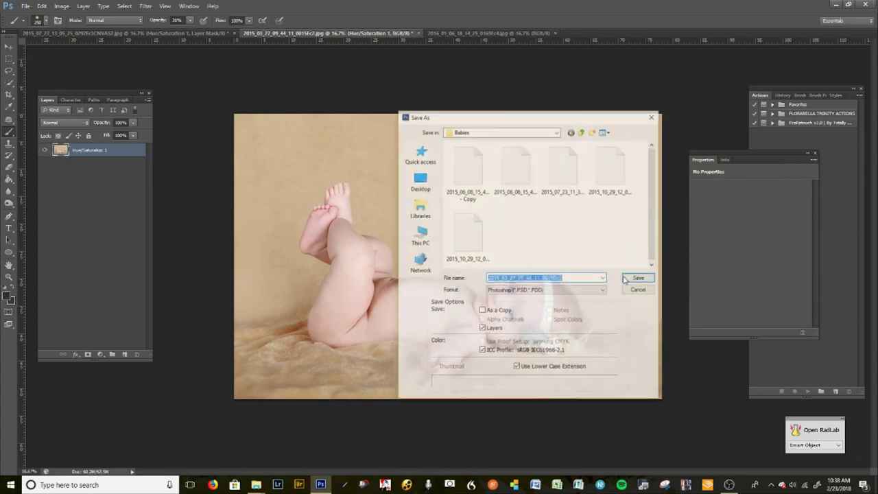
click(578, 278)
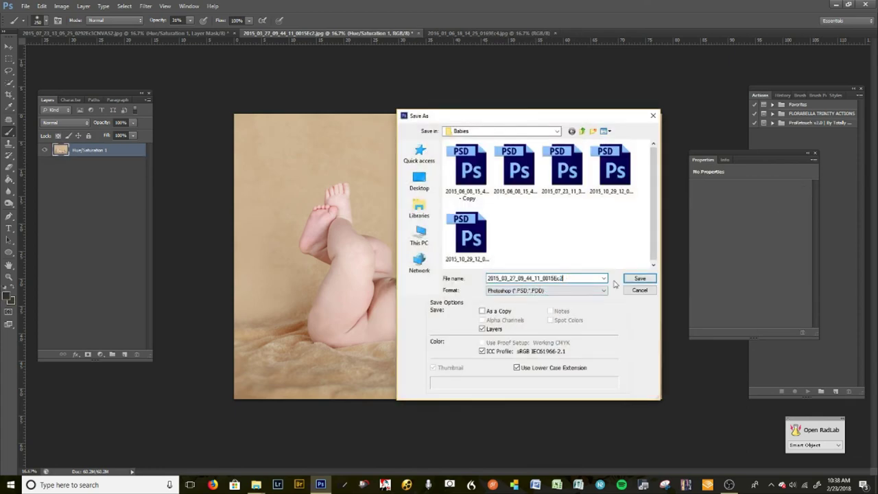
click(574, 290)
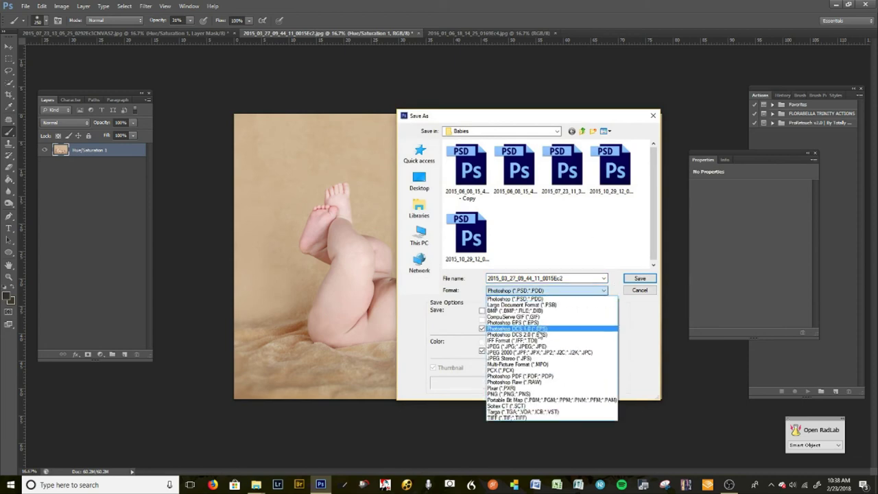
click(534, 346)
double_click(559, 278)
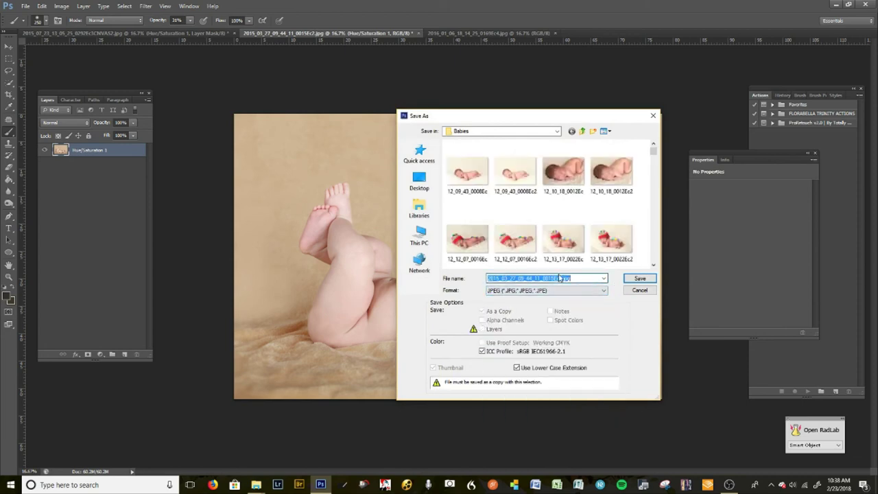
click(563, 278)
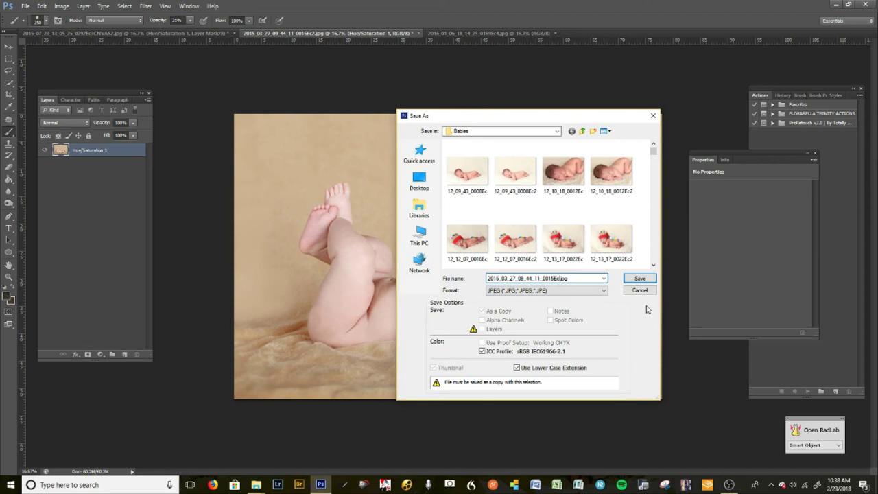
key(Return)
key(Return)
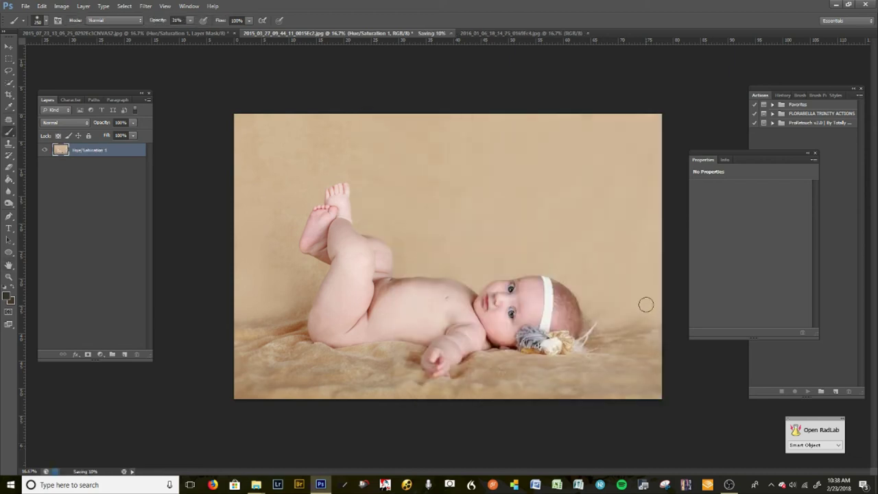
In the pink backdrop photo, target the Reds by sampling the backdrop and try shifting the hue on the Hue/Saturation layer
click(183, 34)
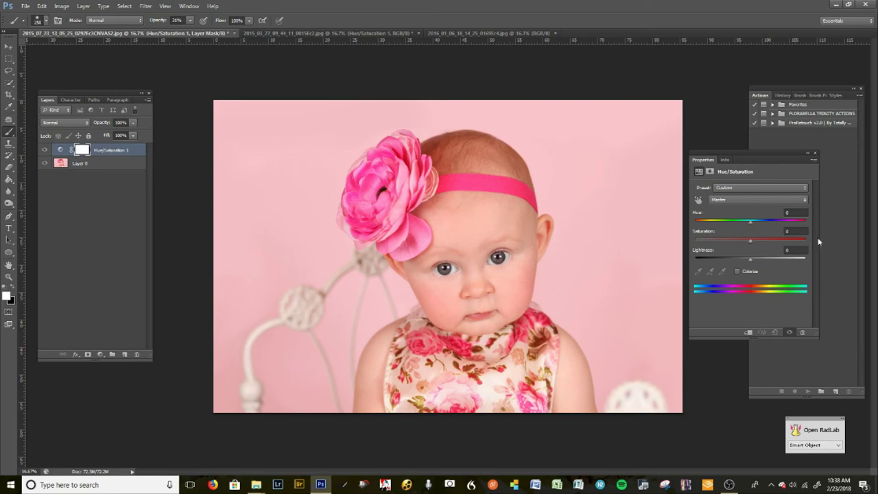
mouse_move(750, 222)
mouse_down()
mouse_move(698, 230)
mouse_move(766, 231)
mouse_move(750, 229)
mouse_up()
click(700, 200)
click(602, 161)
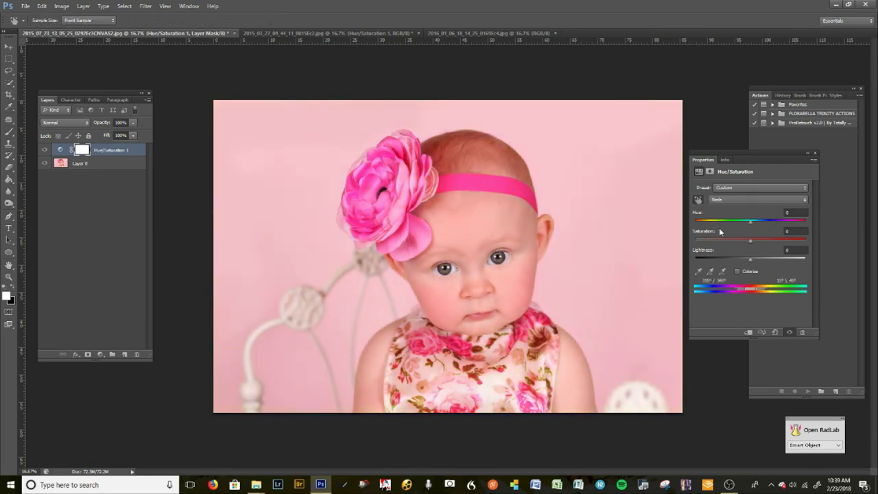
mouse_move(749, 227)
mouse_down()
mouse_move(732, 225)
mouse_move(771, 225)
mouse_move(751, 222)
mouse_up()
In the green backdrop photo, add a Hue/Saturation layer and target the Reds by sampling the baby's knitted hat
click(344, 32)
click(458, 33)
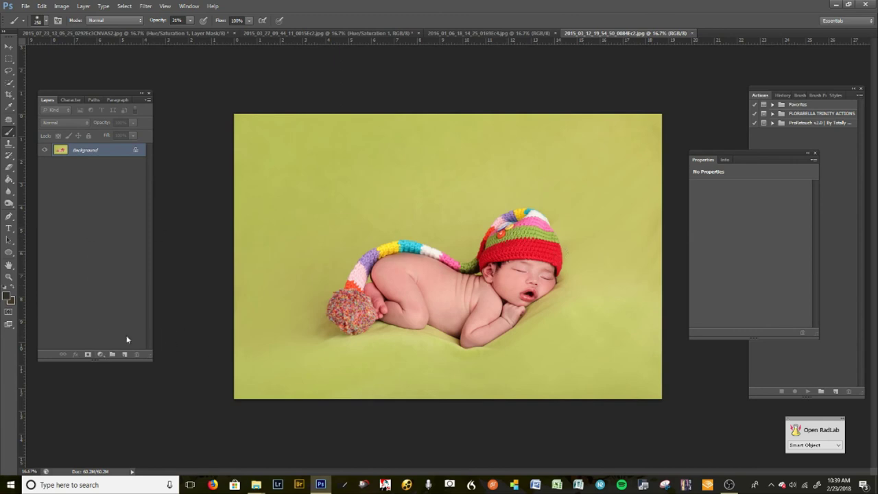
click(100, 354)
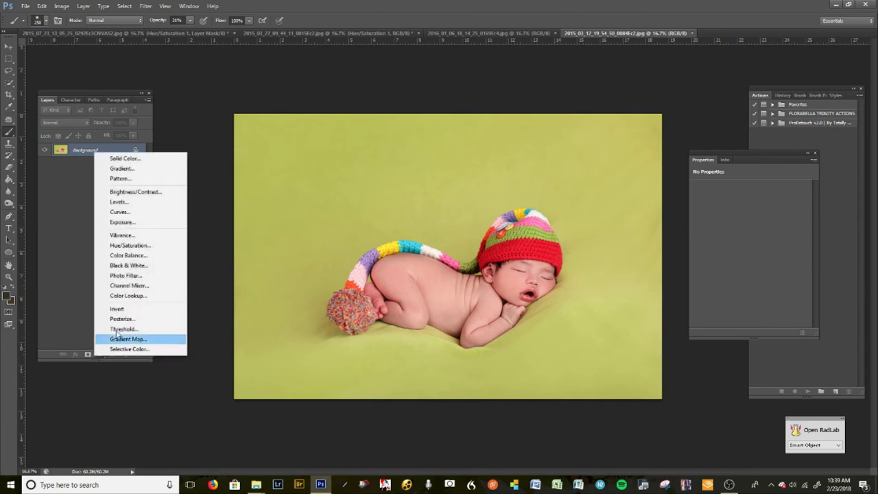
click(138, 249)
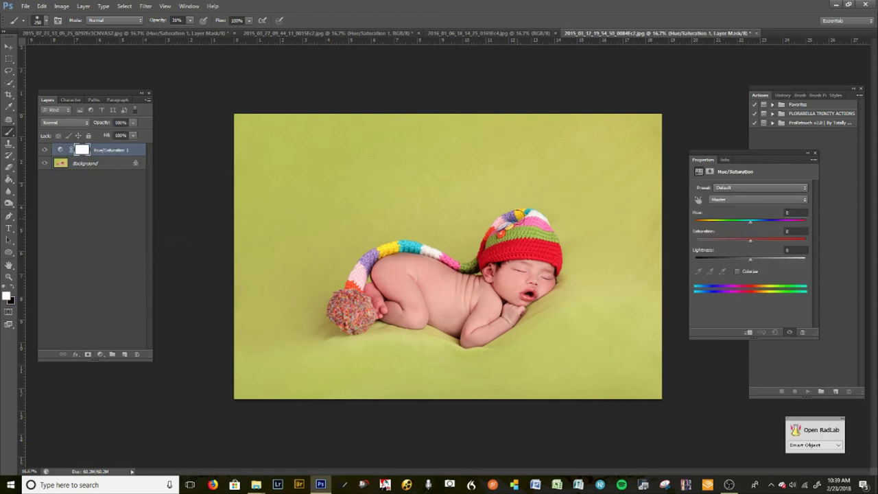
click(698, 200)
click(542, 218)
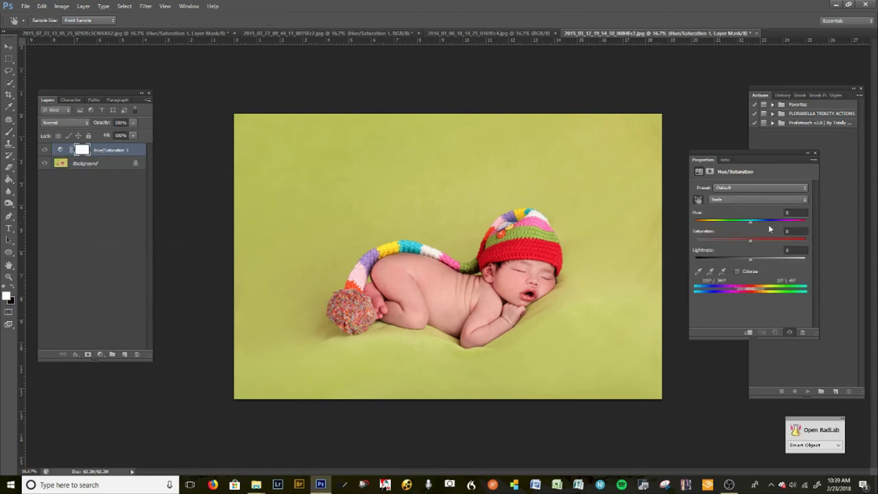
Shift the Reds' hue to turn the hat's red band pink, and shift the sampled Cyans' hue to turn the blue stripe purple
mouse_move(751, 221)
mouse_down()
mouse_move(768, 221)
mouse_move(749, 223)
mouse_up()
drag(755, 219, 745, 222)
click(371, 255)
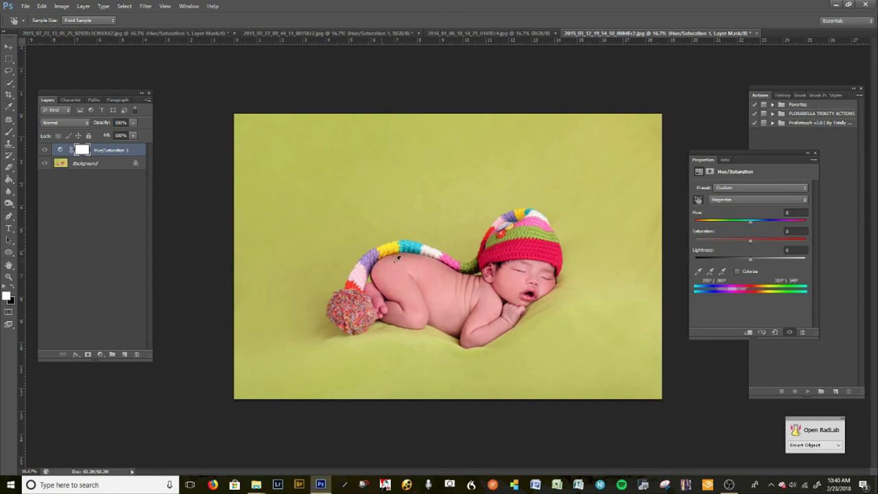
mouse_move(750, 240)
mouse_down()
mouse_move(769, 240)
mouse_move(743, 241)
mouse_move(727, 222)
mouse_move(754, 222)
mouse_move(750, 233)
mouse_up()
click(443, 293)
mouse_move(743, 221)
mouse_down()
mouse_move(768, 225)
mouse_move(740, 231)
mouse_up()
click(411, 251)
drag(750, 226, 786, 227)
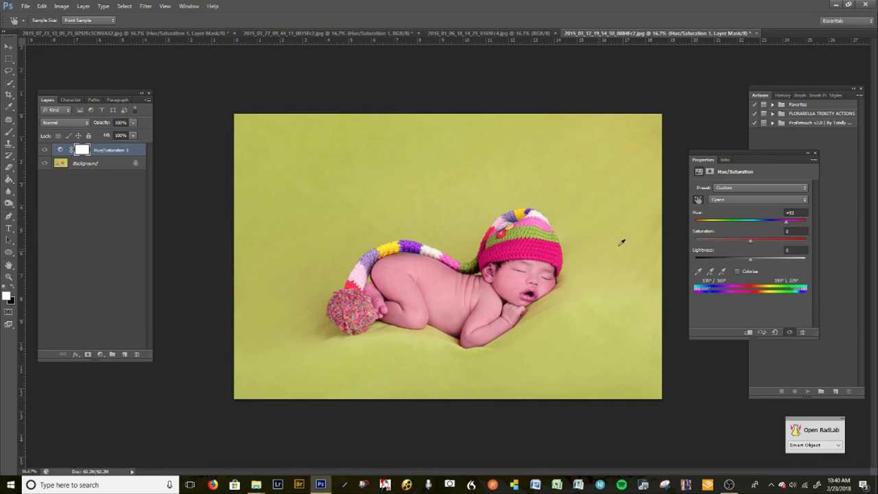
Review the open recoloured photos one after another, and open the purple backdrop version of the striped hat photo
click(500, 34)
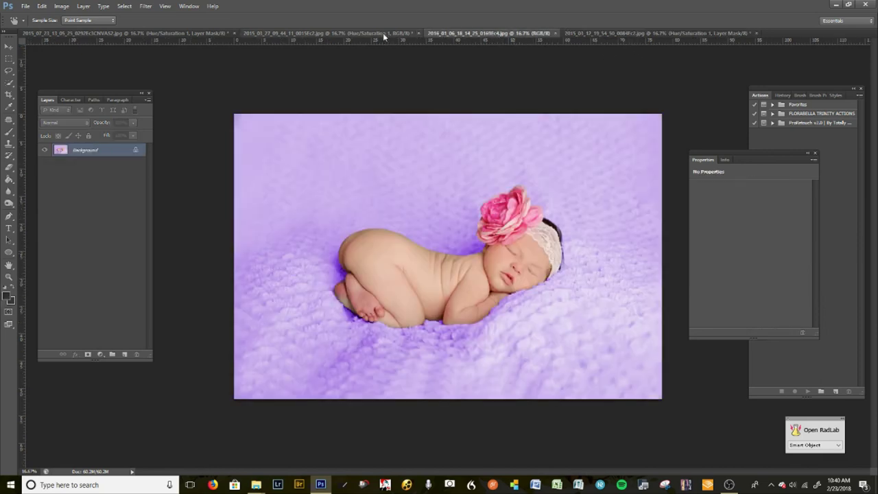
click(383, 34)
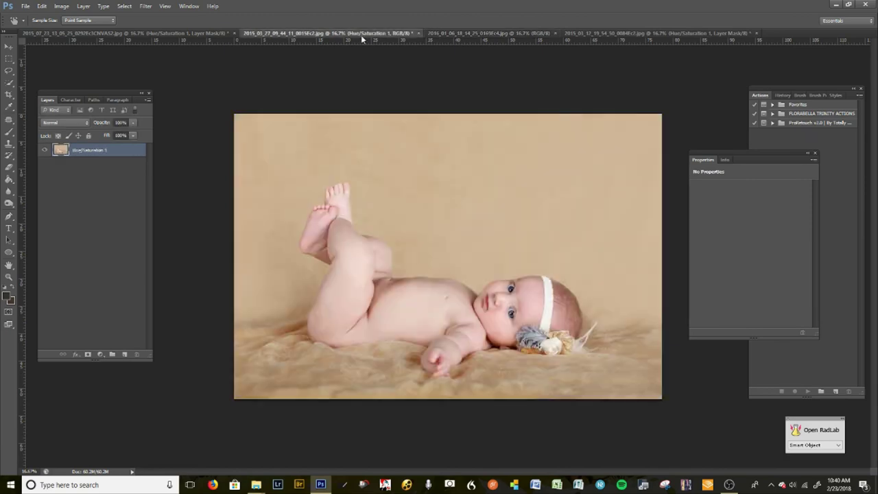
click(198, 33)
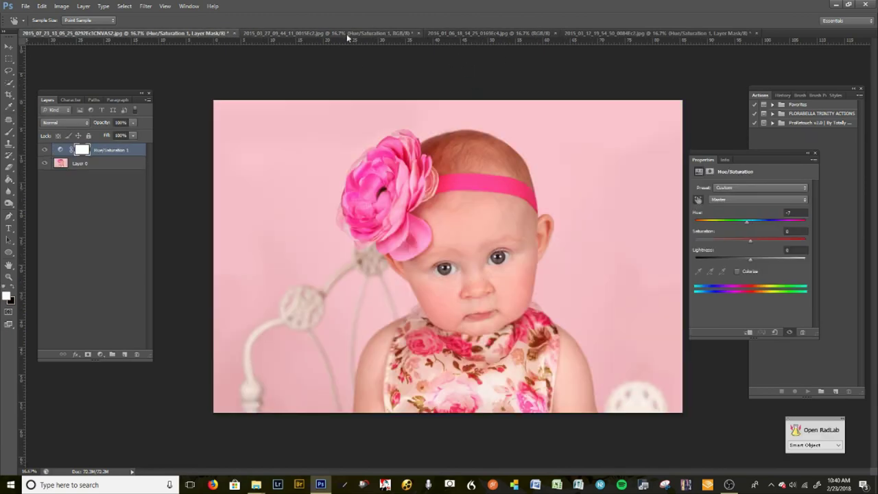
click(347, 33)
click(482, 32)
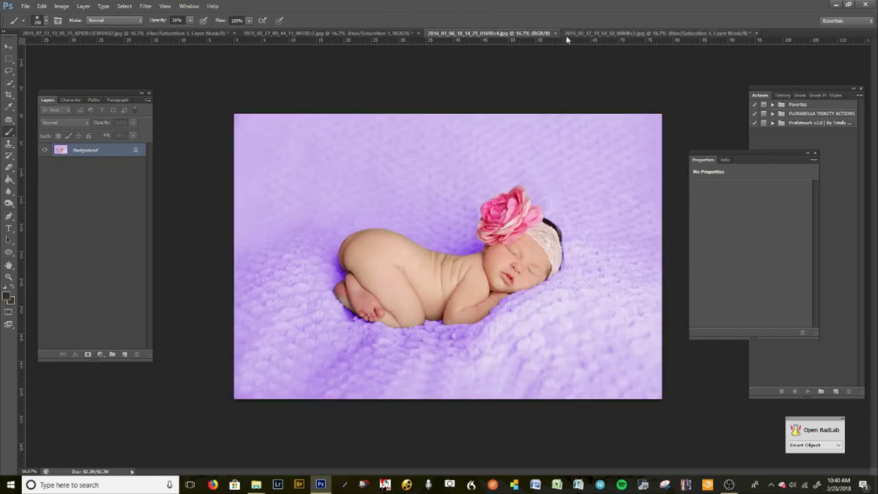
click(601, 33)
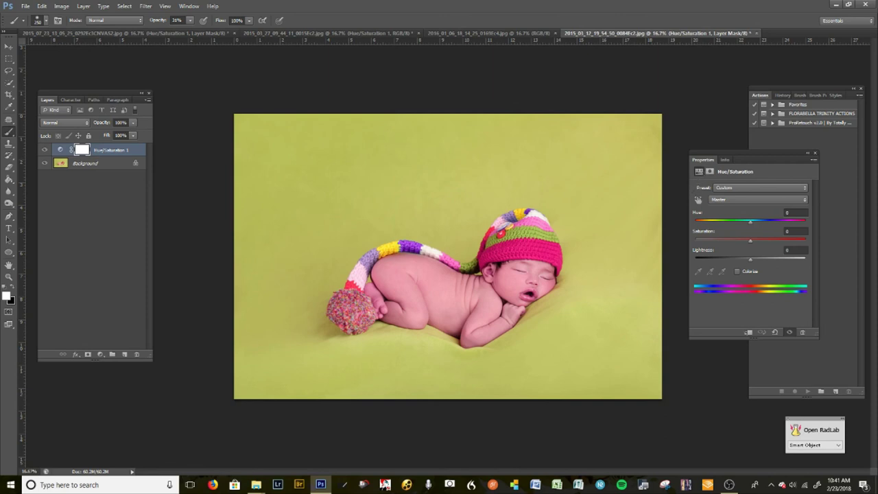
drag(787, 1, 788, 40)
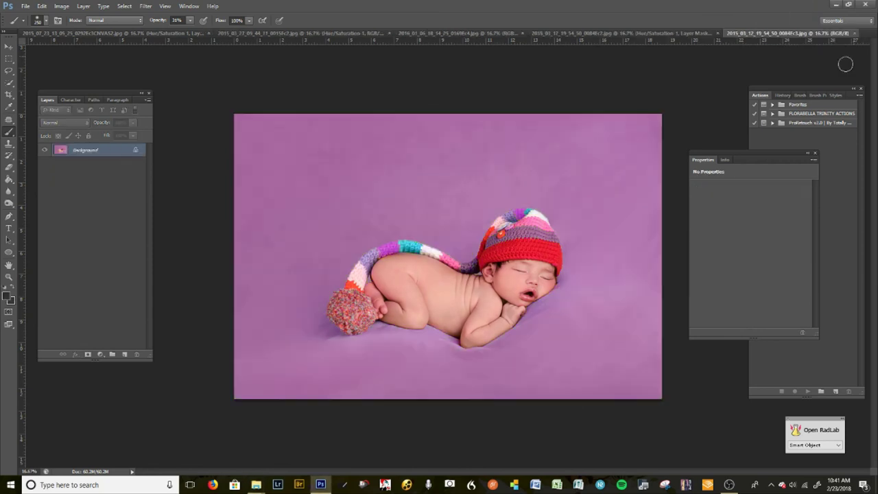